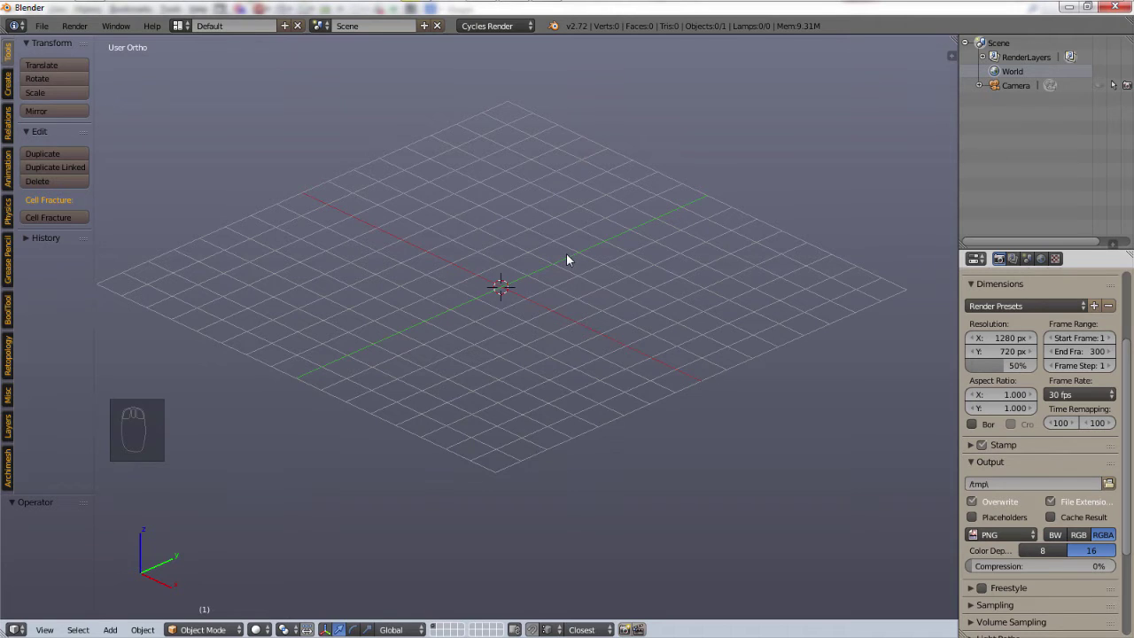
Step: Add a plane to the scene in the front orthographic view
{"action": "key", "text": "KP_1"}
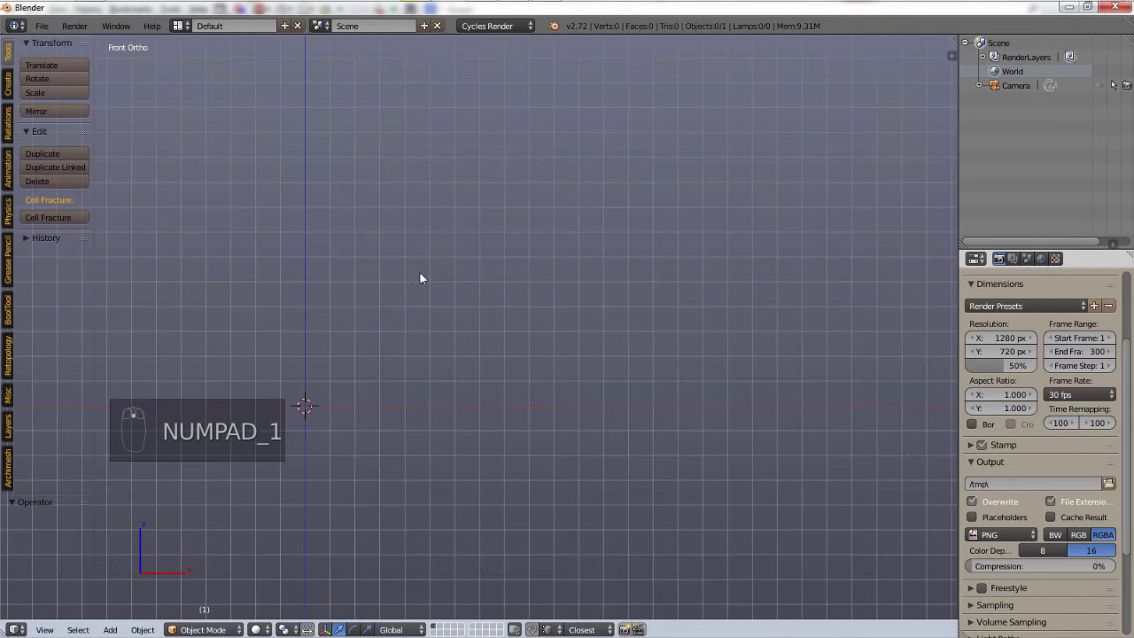
{"action": "key", "text": "shift+a"}
{"action": "mouse_move", "coordinate": [358, 293]}
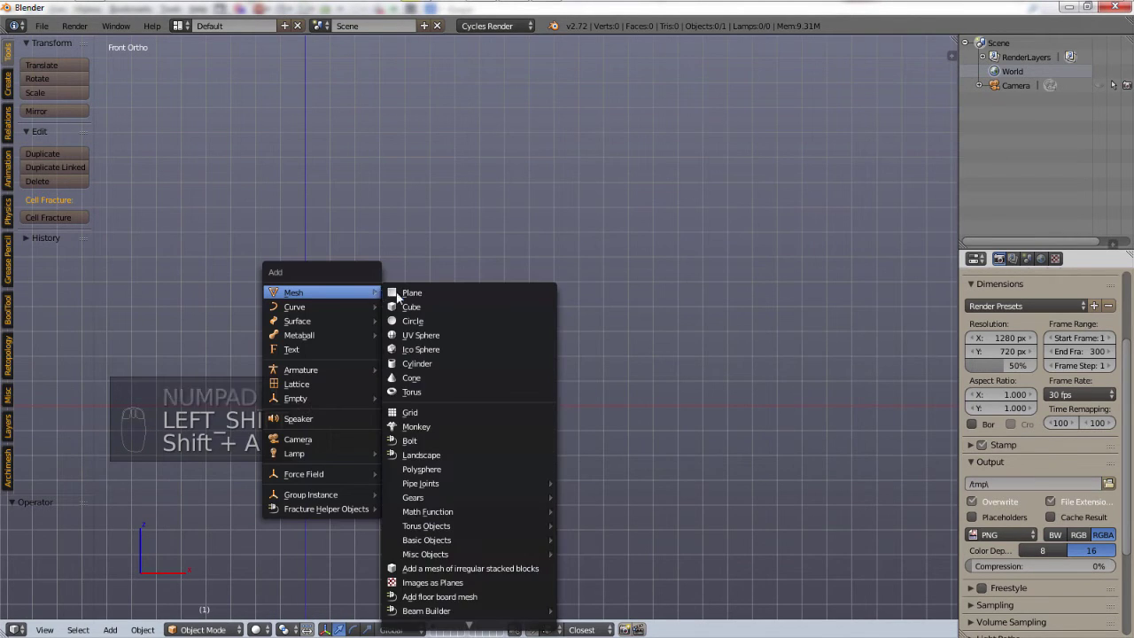
{"action": "left_click", "coordinate": [409, 292]}
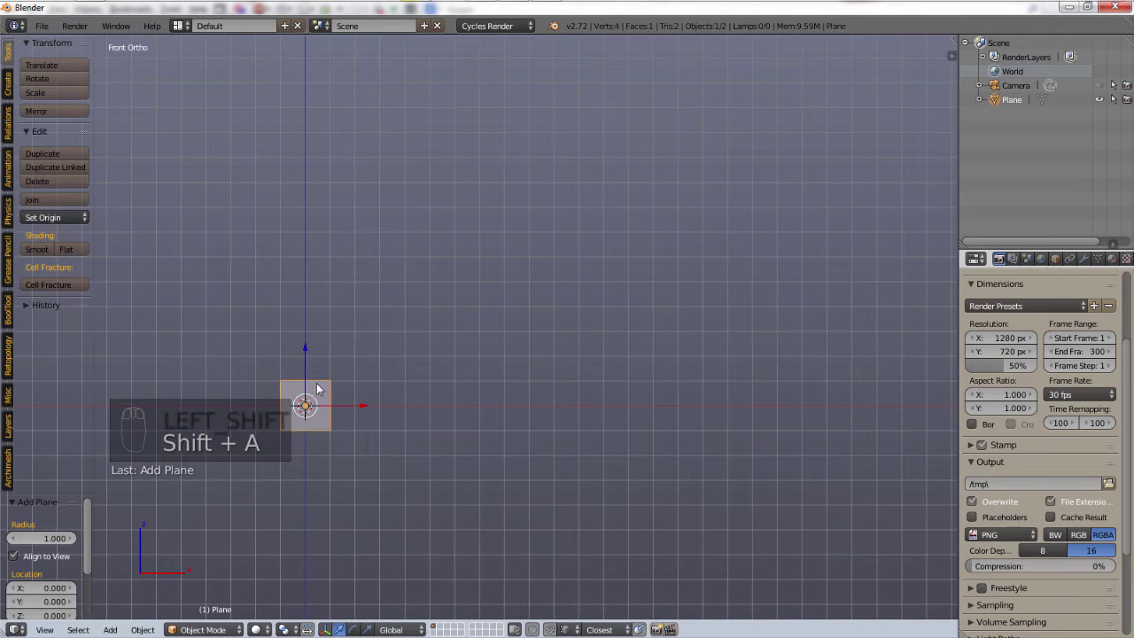
{"action": "scroll", "coordinate": [296, 448], "scroll_direction": "up", "scroll_amount": 8}
Step: Move the plane 1 unit up along Z and 1 unit right along X
{"action": "key", "text": "g"}
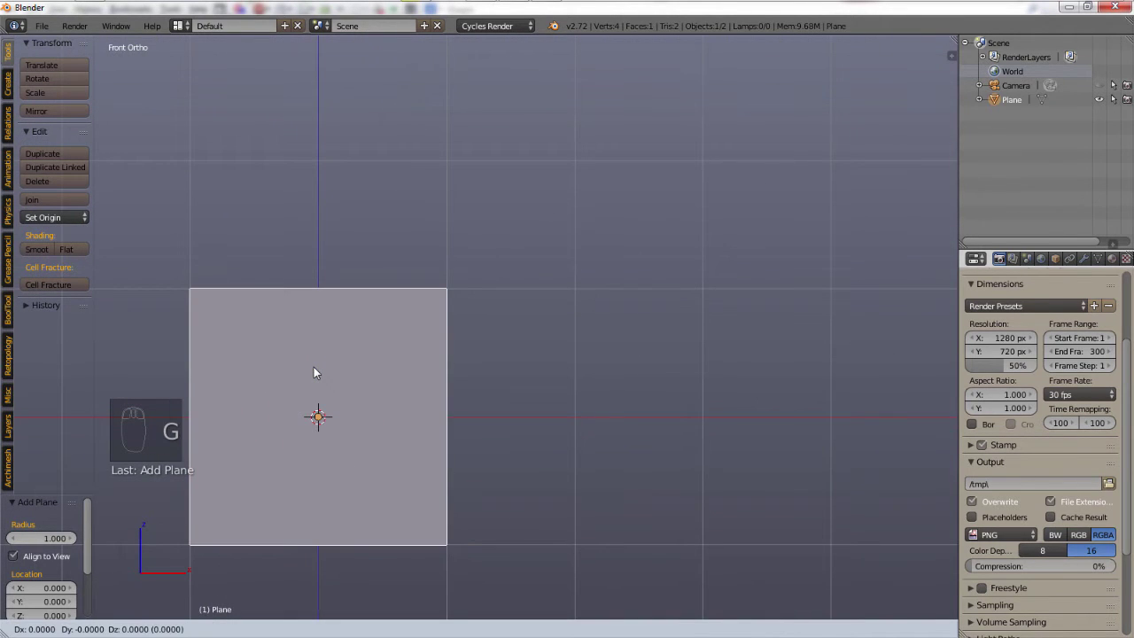
{"action": "key", "text": "z"}
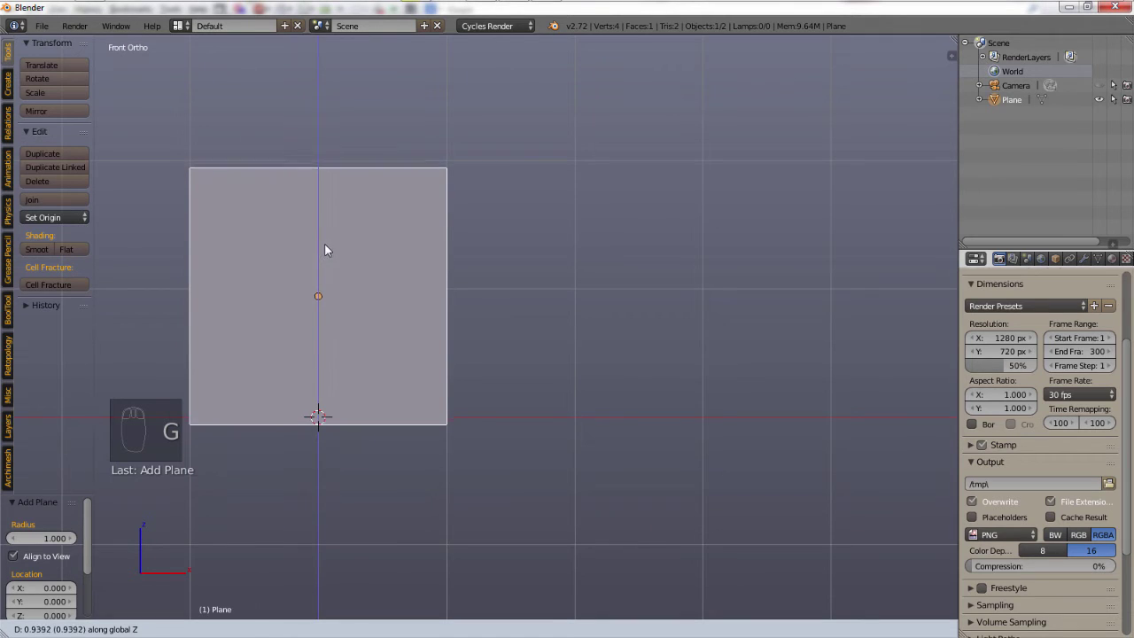
{"action": "key", "text": "1"}
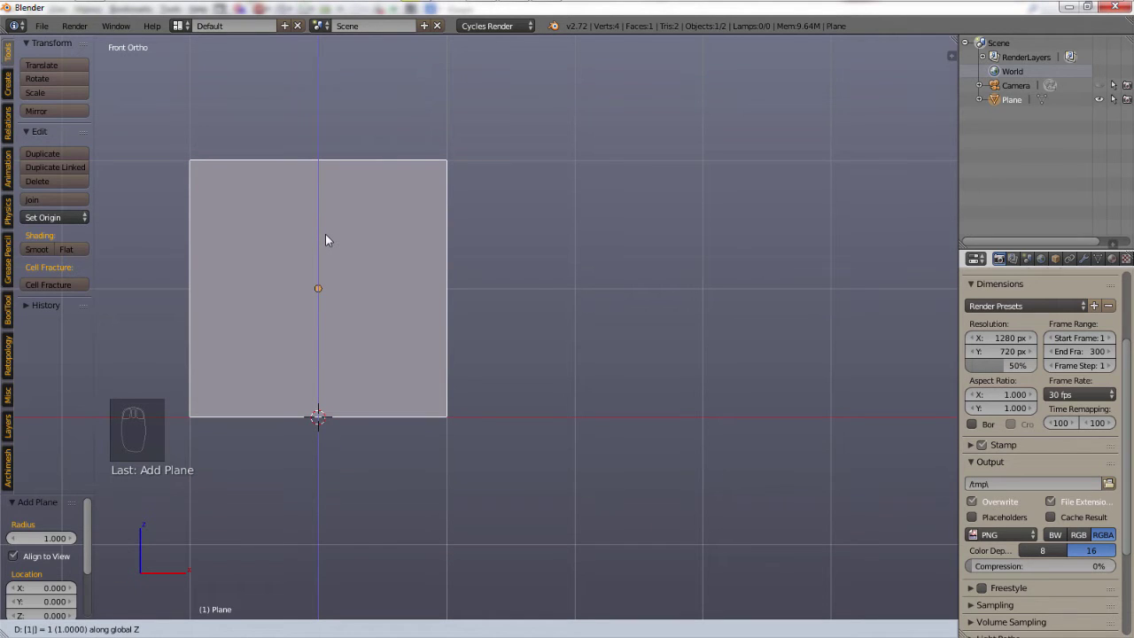
{"action": "key", "text": "Return"}
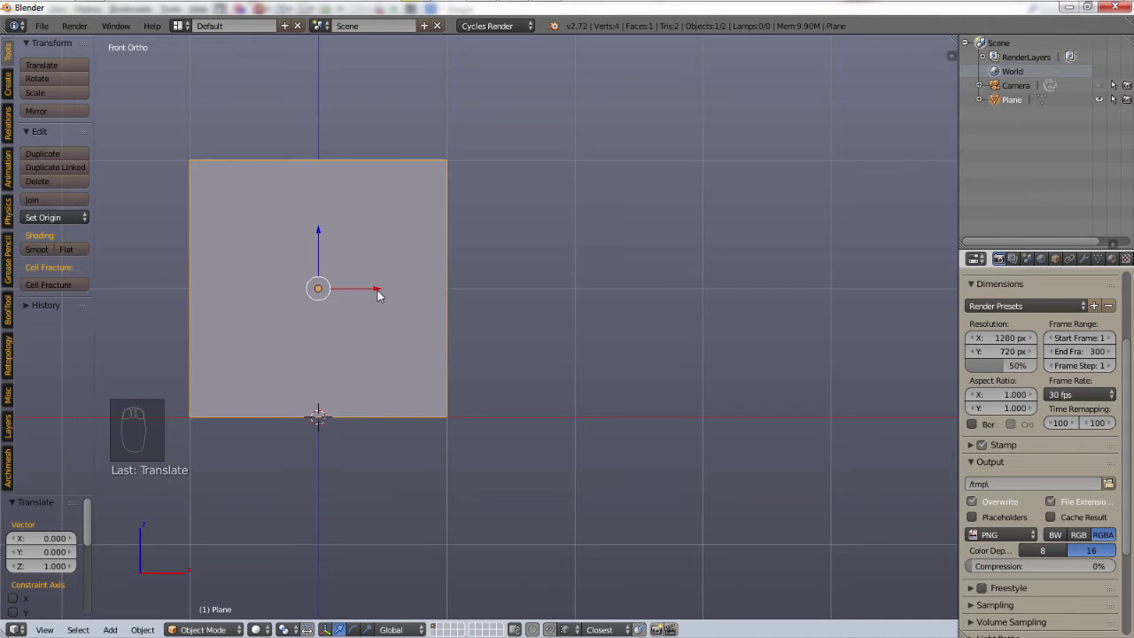
{"action": "key", "text": "g"}
{"action": "key", "text": "x"}
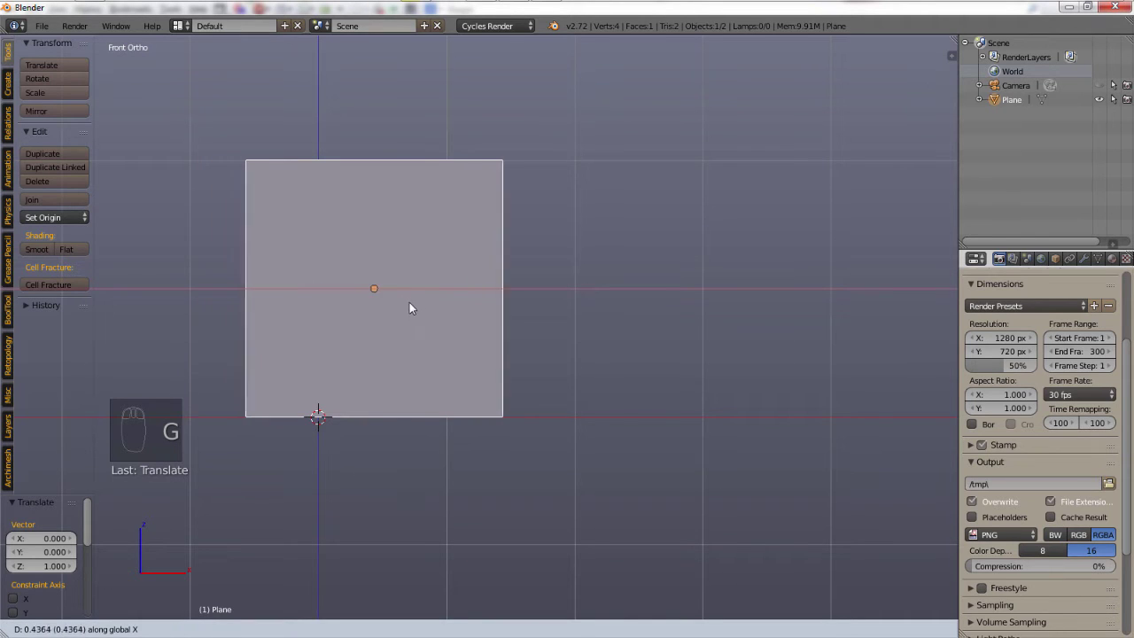
{"action": "key", "text": "1"}
{"action": "key", "text": "Return"}
{"action": "scroll", "coordinate": [506, 250], "scroll_direction": "down", "scroll_amount": 3}
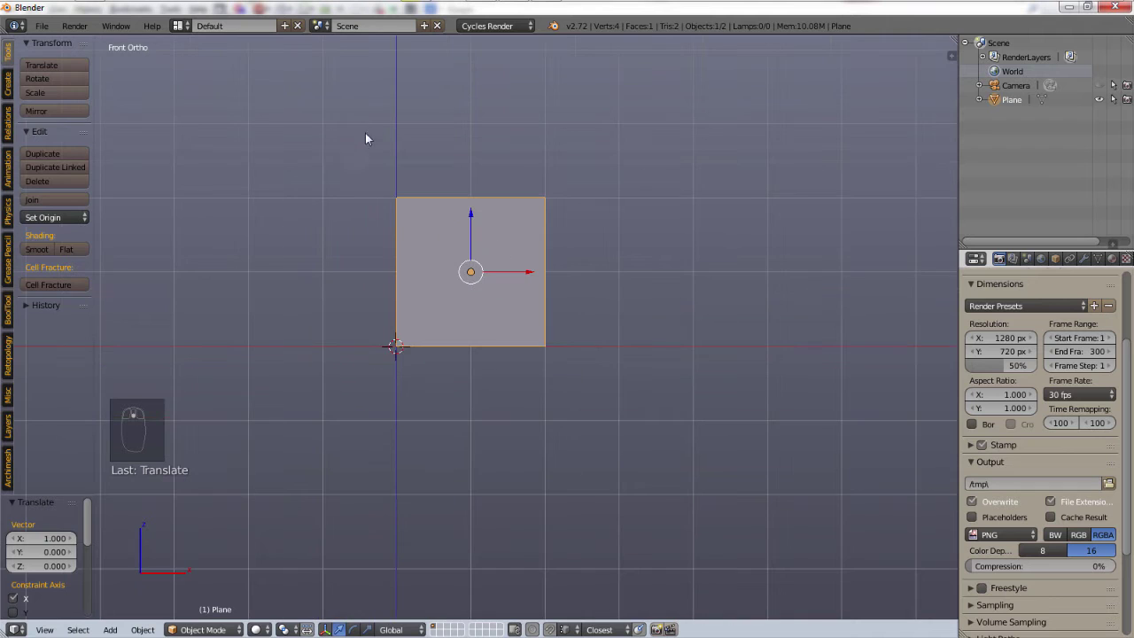
{"action": "scroll", "coordinate": [560, 258], "scroll_direction": "up", "scroll_amount": 3}
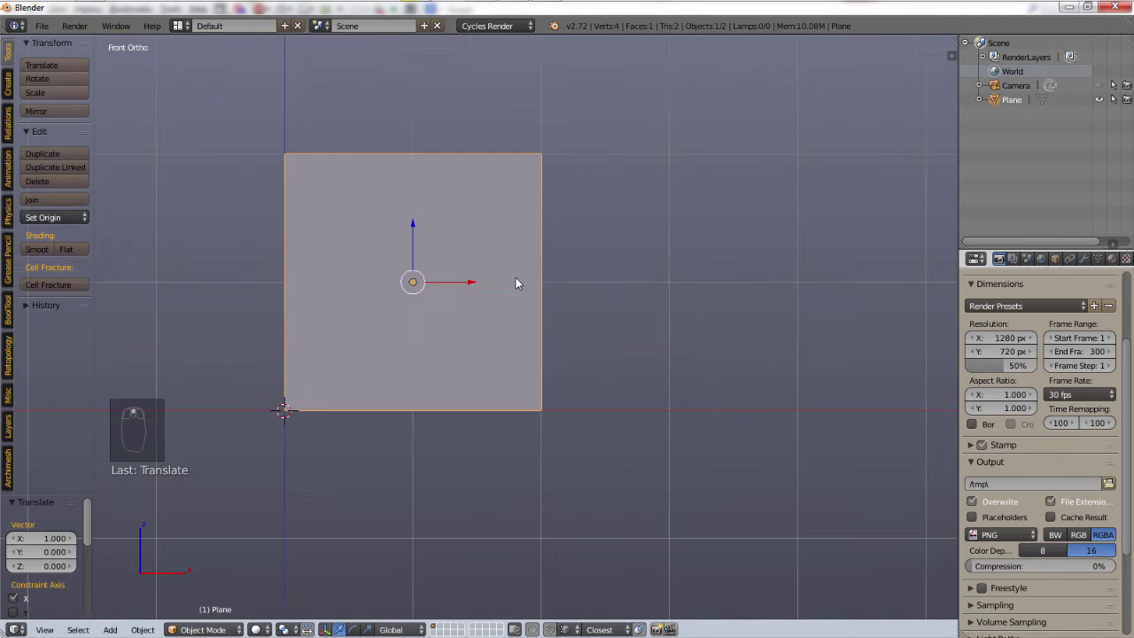
{"action": "left_click", "coordinate": [241, 624]}
Step: In Edit Mode, box-select the plane's two right vertices and drag them out to X 1.453
{"action": "left_click", "coordinate": [226, 597]}
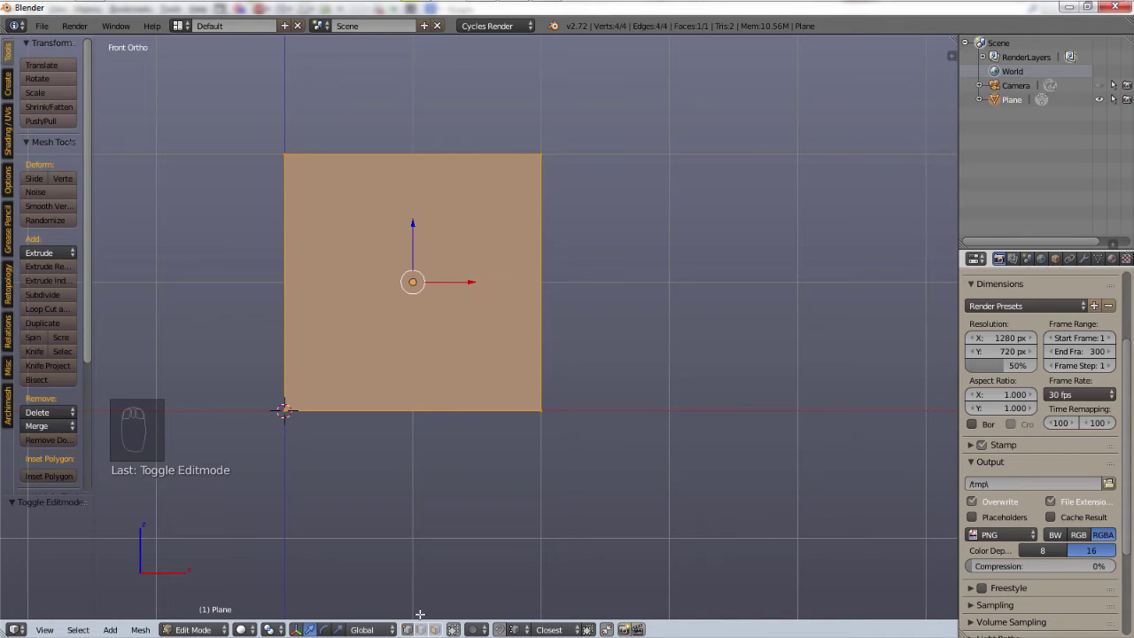
{"action": "key", "text": "a"}
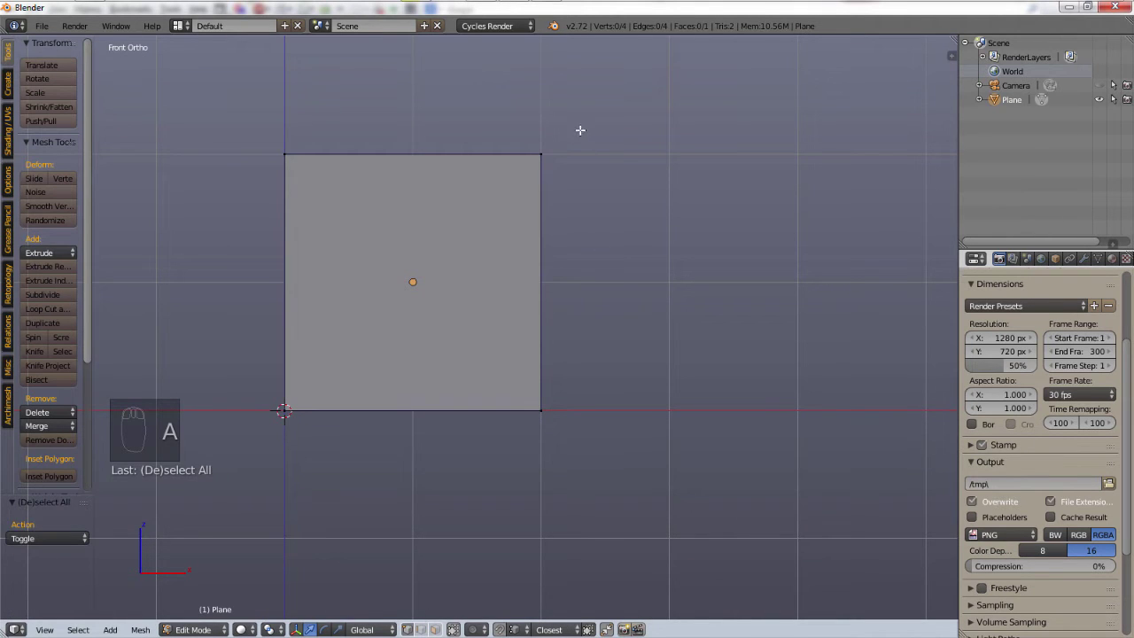
{"action": "key", "text": "b"}
{"action": "left_click_drag", "start_coordinate": [581, 129], "coordinate": [501, 480]}
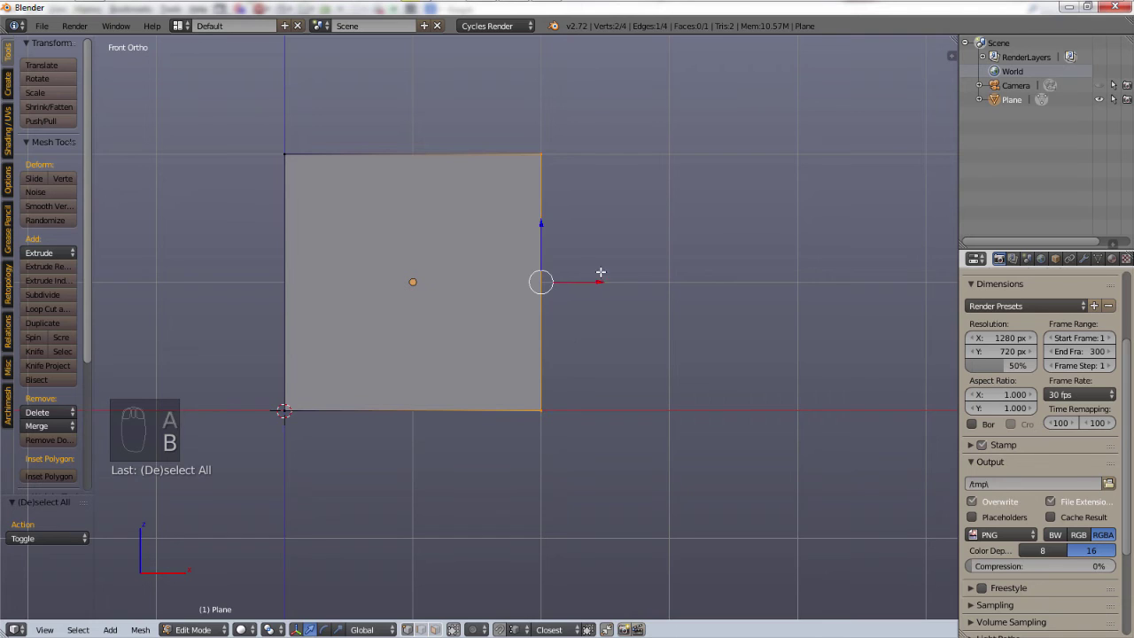
{"action": "left_click_drag", "start_coordinate": [601, 281], "coordinate": [787, 314]}
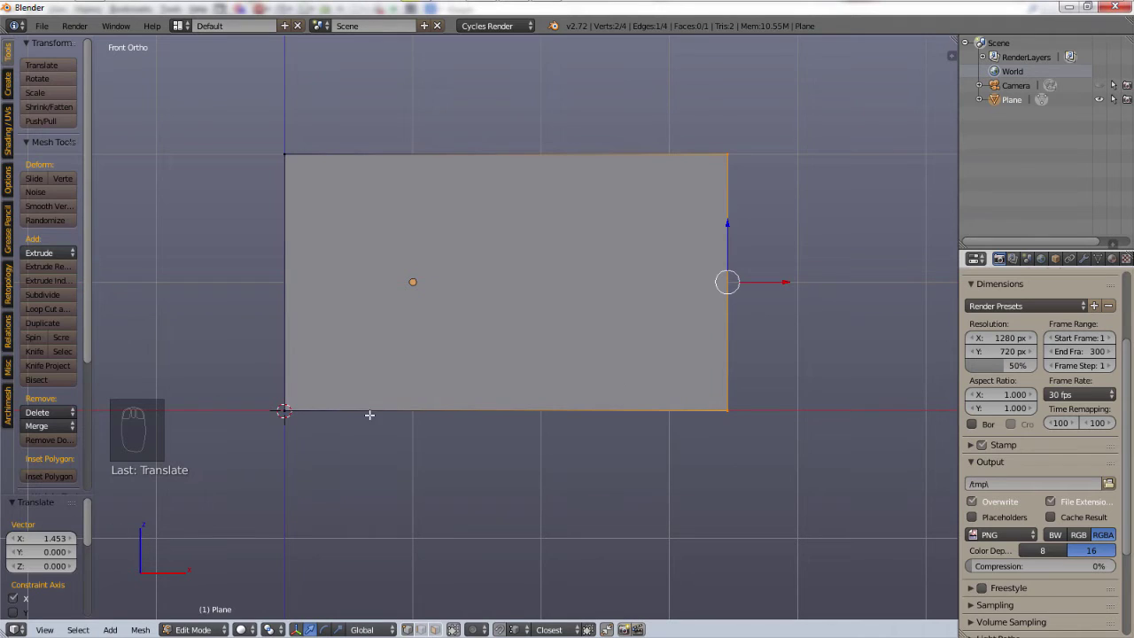
{"action": "left_click", "coordinate": [647, 253]}
Step: Cut 22 vertical edge loops across the plane without sliding them
{"action": "key", "text": "a"}
{"action": "key", "text": "ctrl+shift+s"}
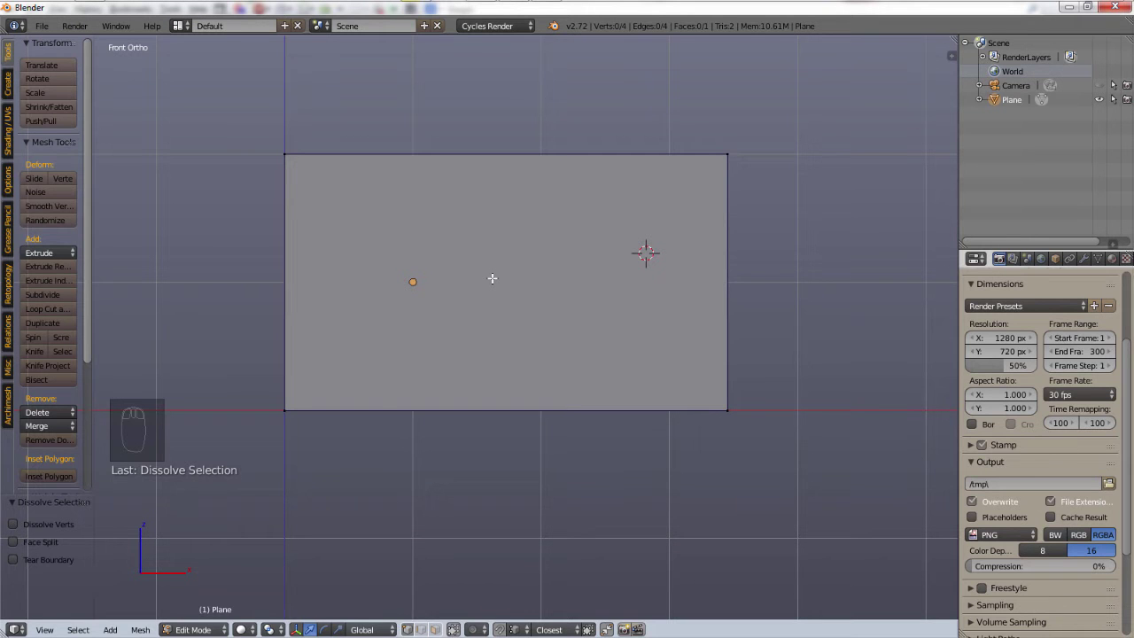
{"action": "key", "text": "ctrl+r"}
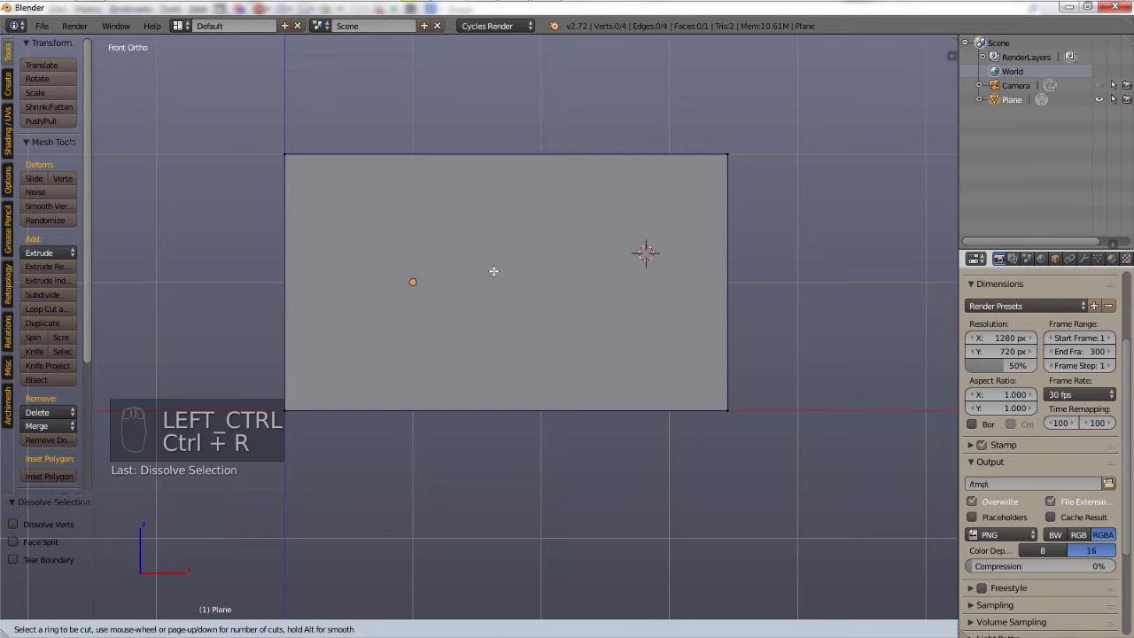
{"action": "scroll", "coordinate": [502, 192], "scroll_direction": "up", "scroll_amount": 9}
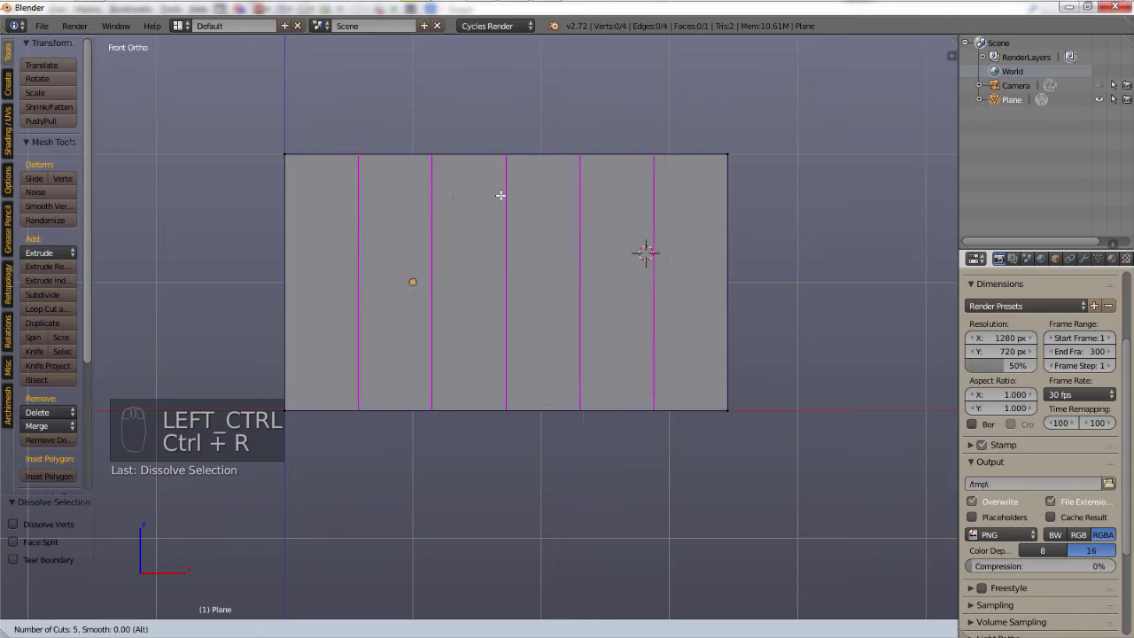
{"action": "scroll", "coordinate": [491, 197], "scroll_direction": "up", "scroll_amount": 16}
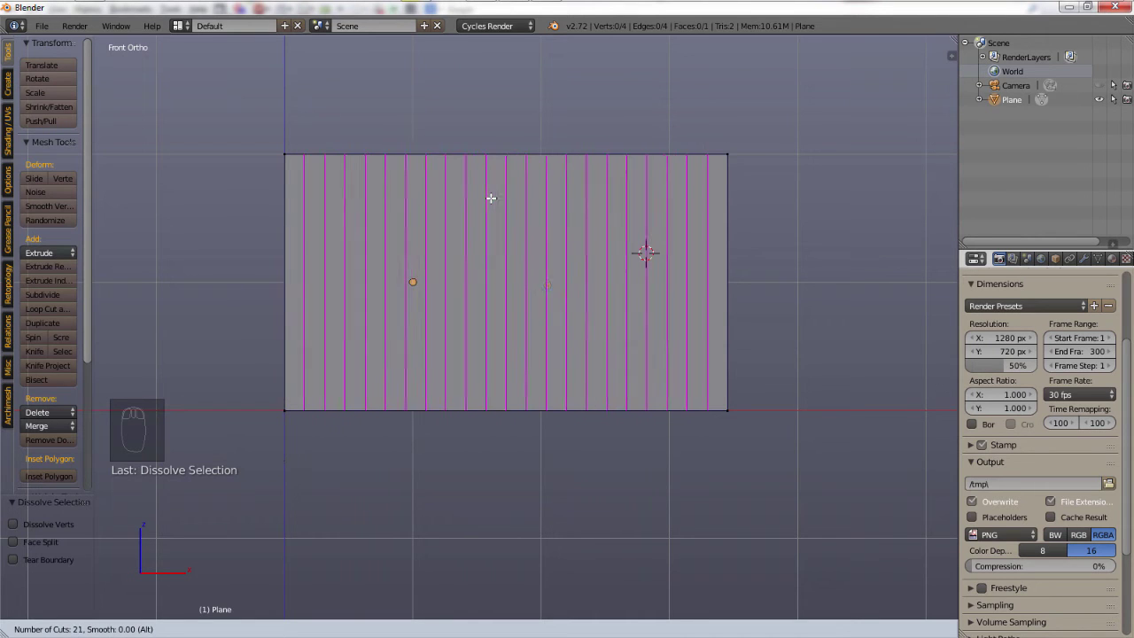
{"action": "scroll", "coordinate": [491, 197], "scroll_direction": "up", "scroll_amount": 1}
{"action": "scroll", "coordinate": [491, 198], "scroll_direction": "down", "scroll_amount": 2}
{"action": "scroll", "coordinate": [490, 197], "scroll_direction": "up", "scroll_amount": 1}
{"action": "scroll", "coordinate": [491, 198], "scroll_direction": "down", "scroll_amount": 4}
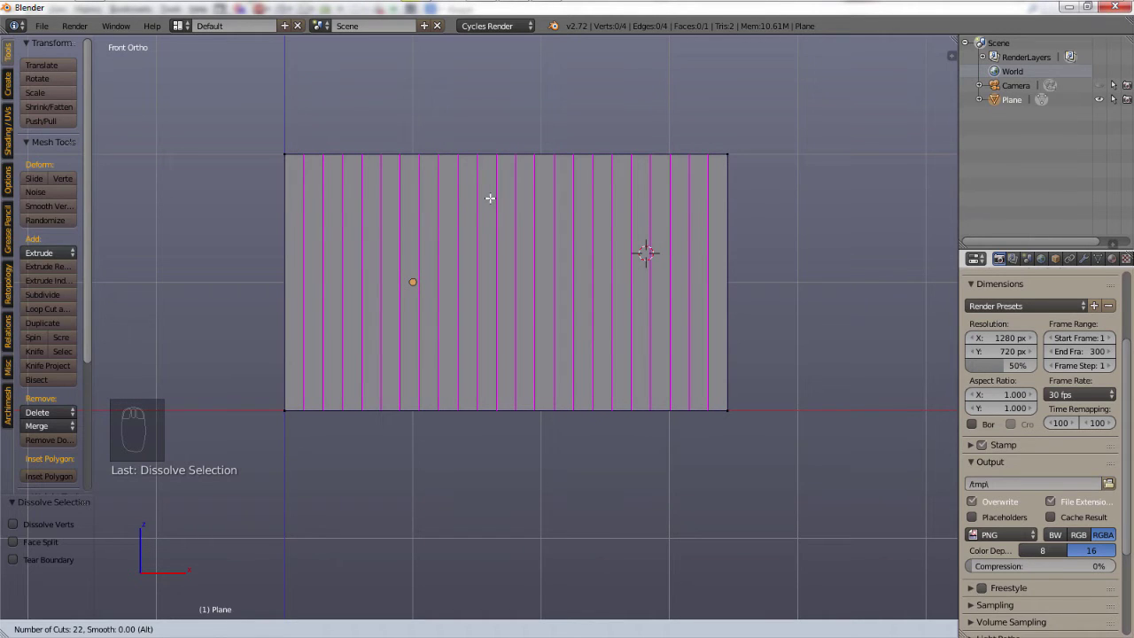
{"action": "left_click", "coordinate": [490, 197]}
{"action": "right_click", "coordinate": [488, 196]}
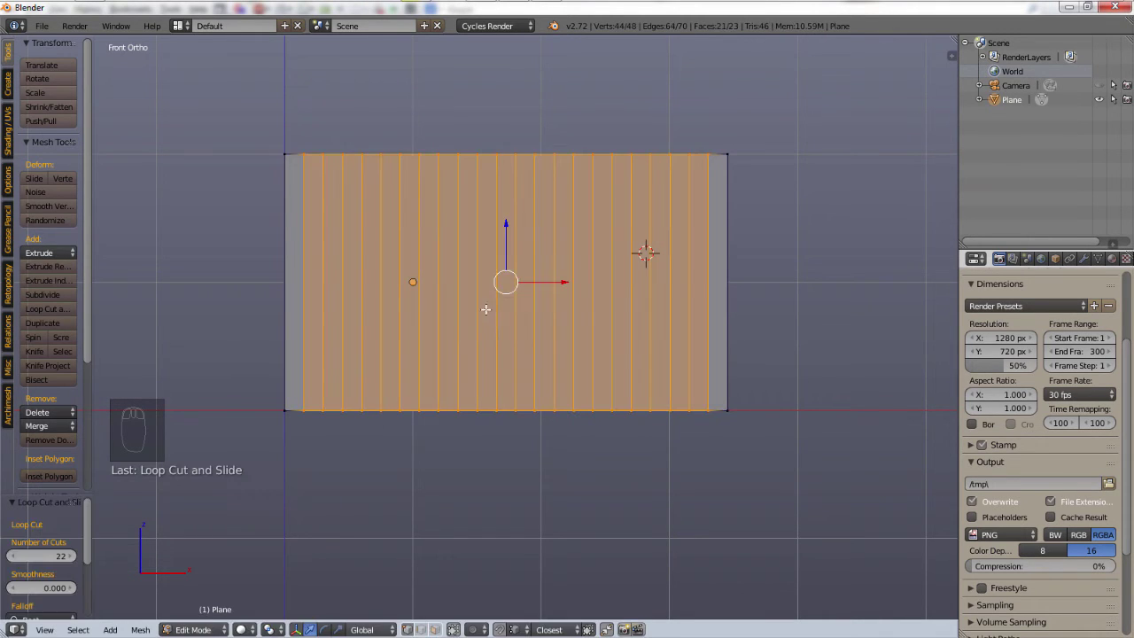
Step: Cut 13 horizontal edge loops across the plane, keeping them in place
{"action": "key", "text": "ctrl+r"}
{"action": "left_click", "coordinate": [533, 294]}
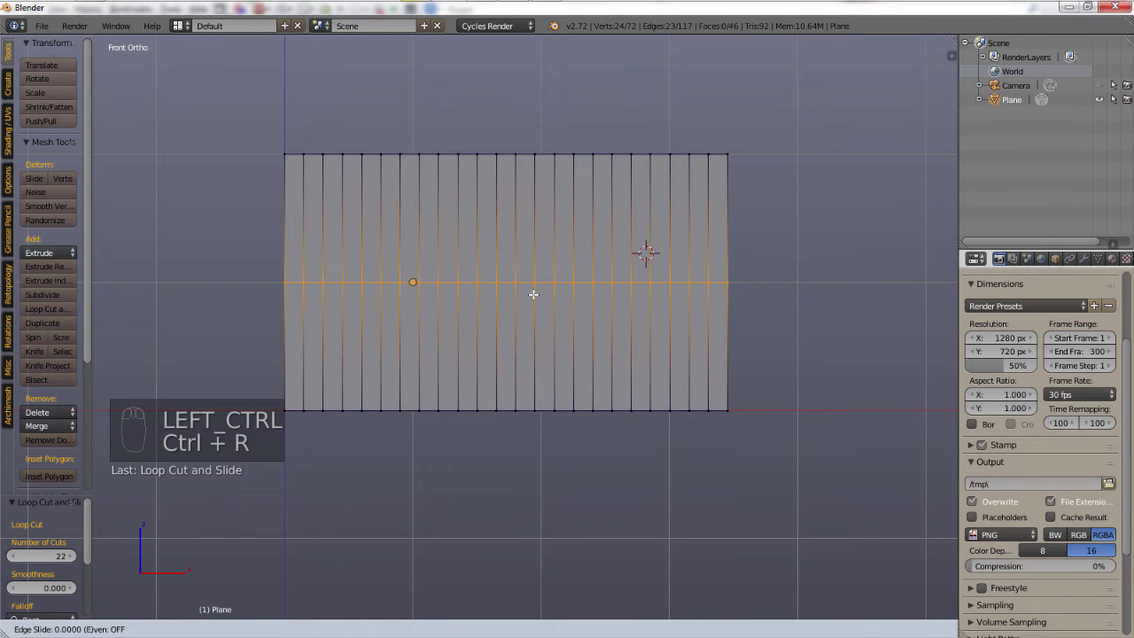
{"action": "right_click", "coordinate": [536, 286]}
{"action": "key", "text": "a"}
{"action": "key", "text": "ctrl+r"}
{"action": "scroll", "coordinate": [523, 294], "scroll_direction": "up", "scroll_amount": 5}
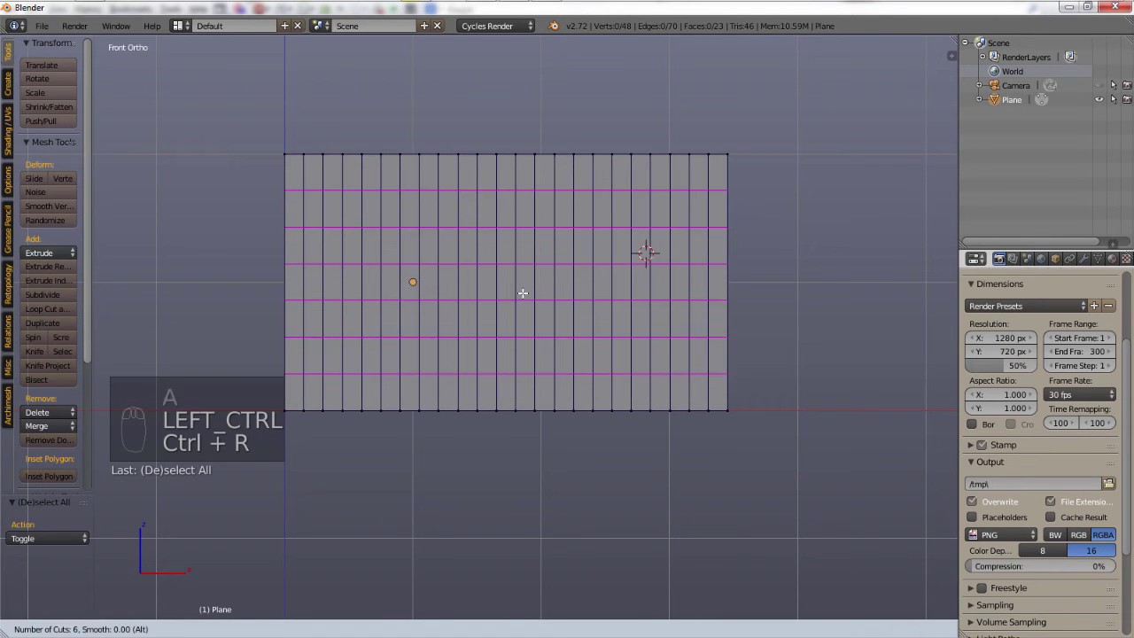
{"action": "scroll", "coordinate": [522, 293], "scroll_direction": "up", "scroll_amount": 5}
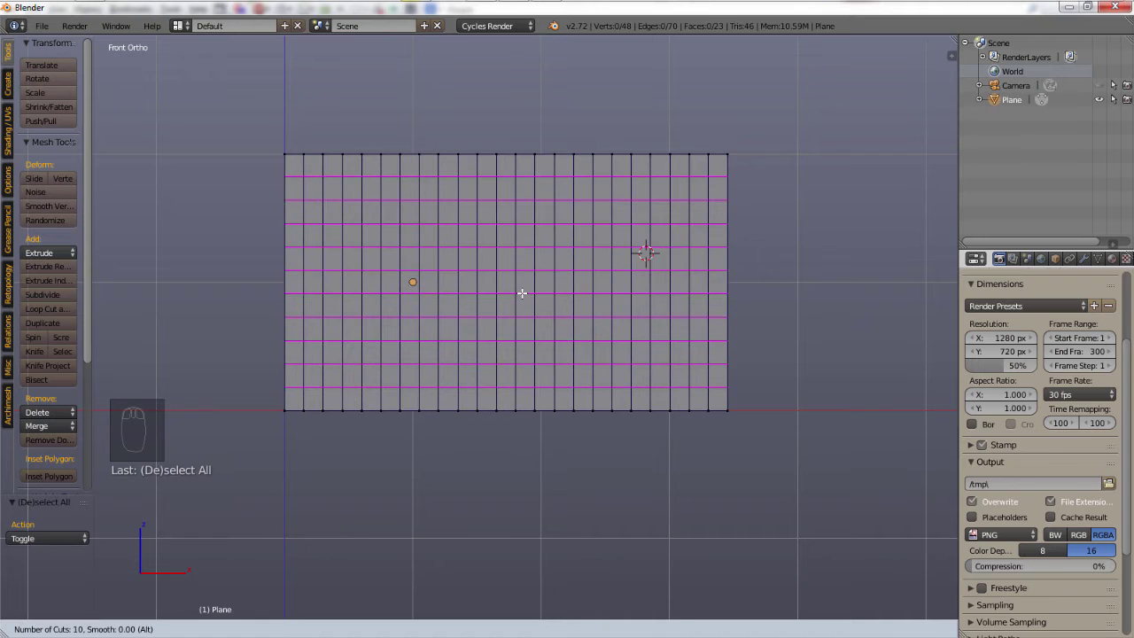
{"action": "scroll", "coordinate": [522, 293], "scroll_direction": "up", "scroll_amount": 2}
{"action": "scroll", "coordinate": [522, 294], "scroll_direction": "up", "scroll_amount": 1}
{"action": "scroll", "coordinate": [523, 293], "scroll_direction": "down", "scroll_amount": 1}
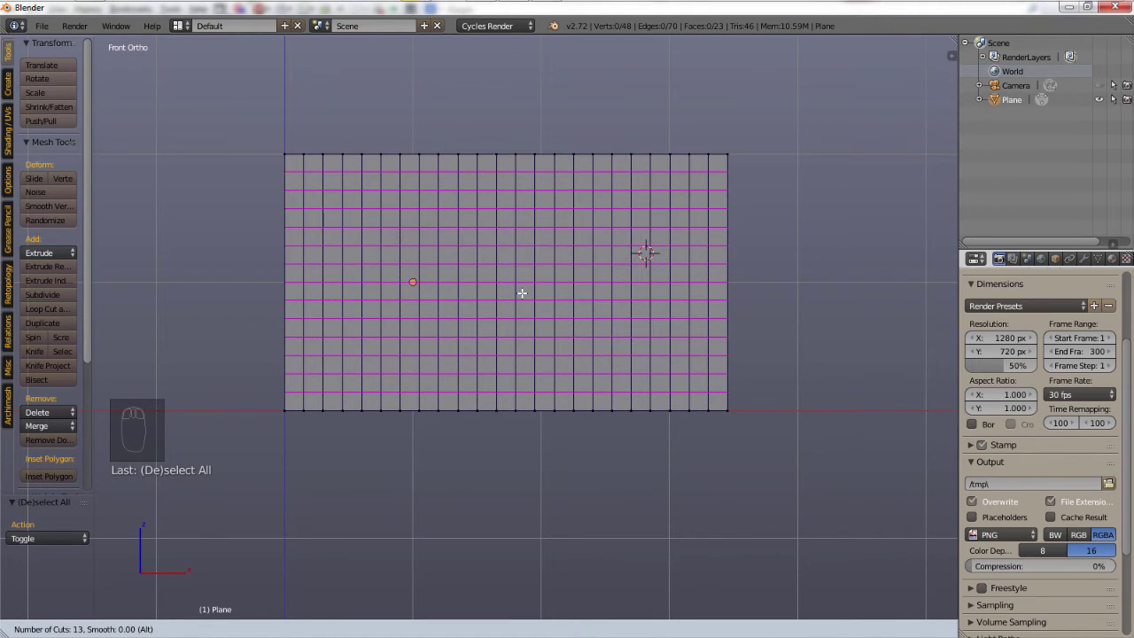
{"action": "left_click", "coordinate": [522, 293]}
{"action": "right_click", "coordinate": [576, 295]}
Step: Recentre the view on the subdivided grid and deselect all vertices
{"action": "scroll", "coordinate": [620, 340], "scroll_direction": "up", "scroll_amount": 3}
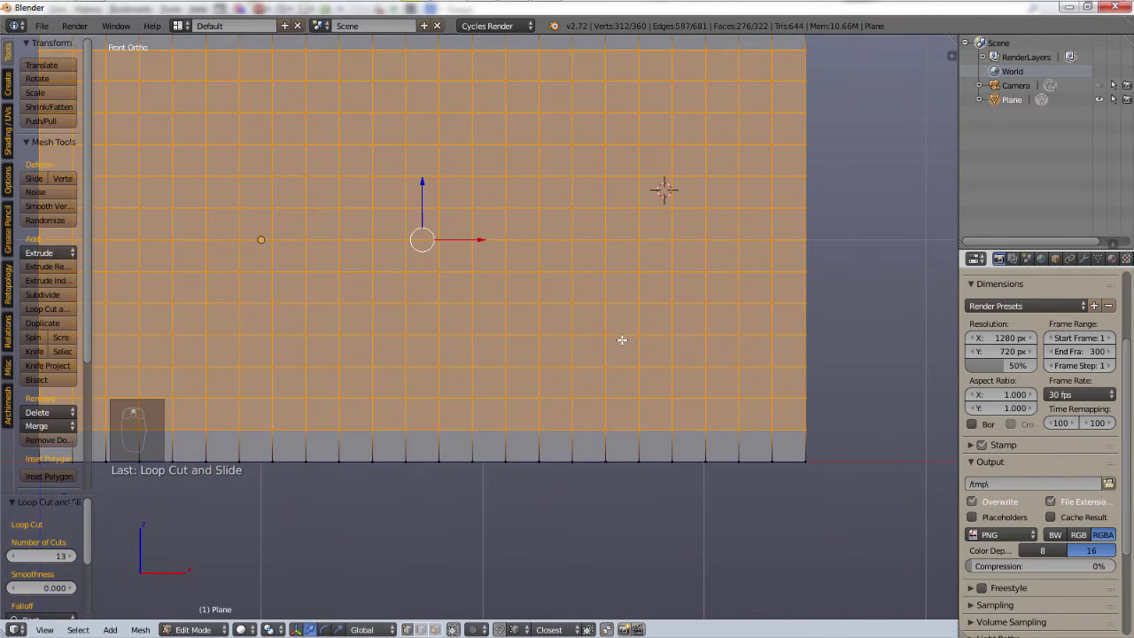
{"action": "scroll", "coordinate": [620, 339], "scroll_direction": "down", "scroll_amount": 4}
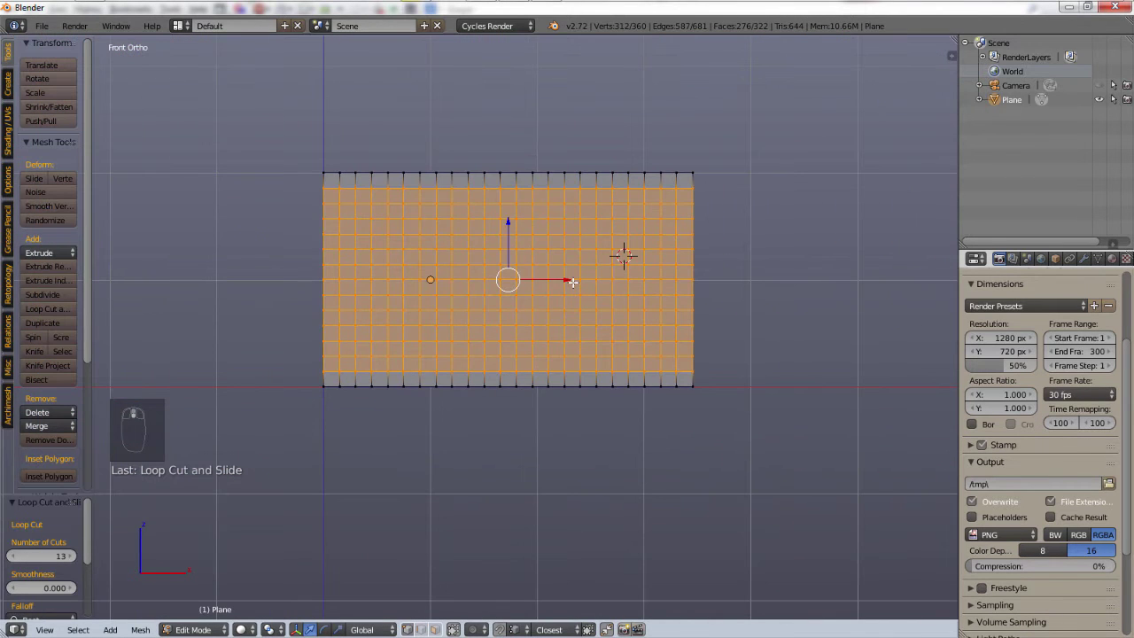
{"action": "key", "text": "a"}
{"action": "key", "text": "a"}
{"action": "key", "text": "a"}
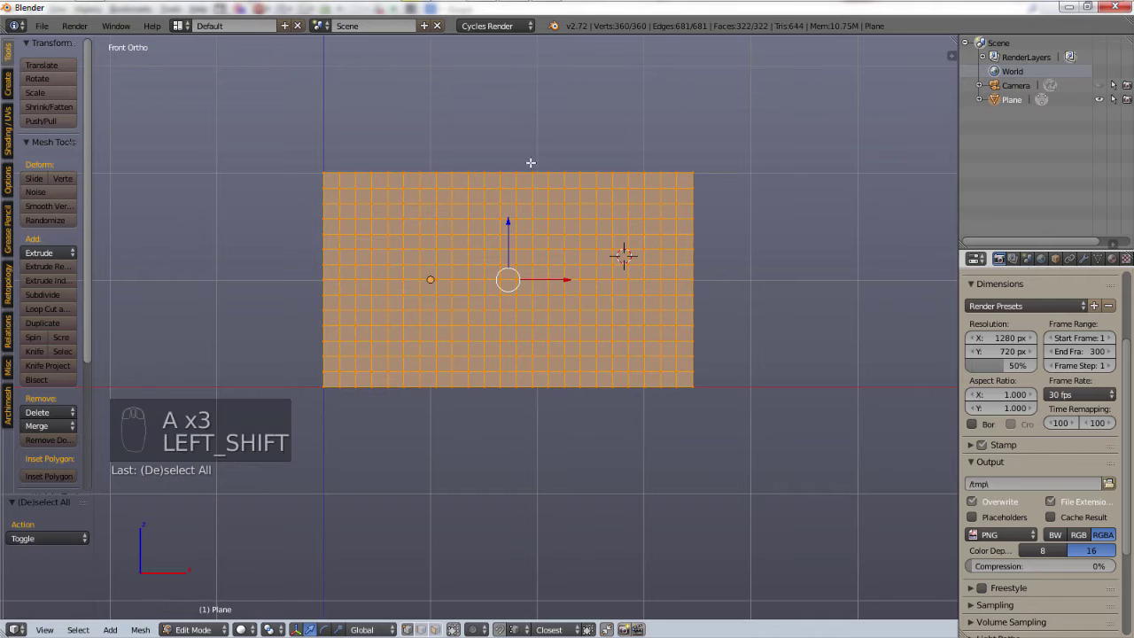
{"action": "middle_click_drag", "start_coordinate": [573, 282], "coordinate": [660, 309], "text": "shift"}
{"action": "scroll", "coordinate": [683, 324], "scroll_direction": "up", "scroll_amount": 2}
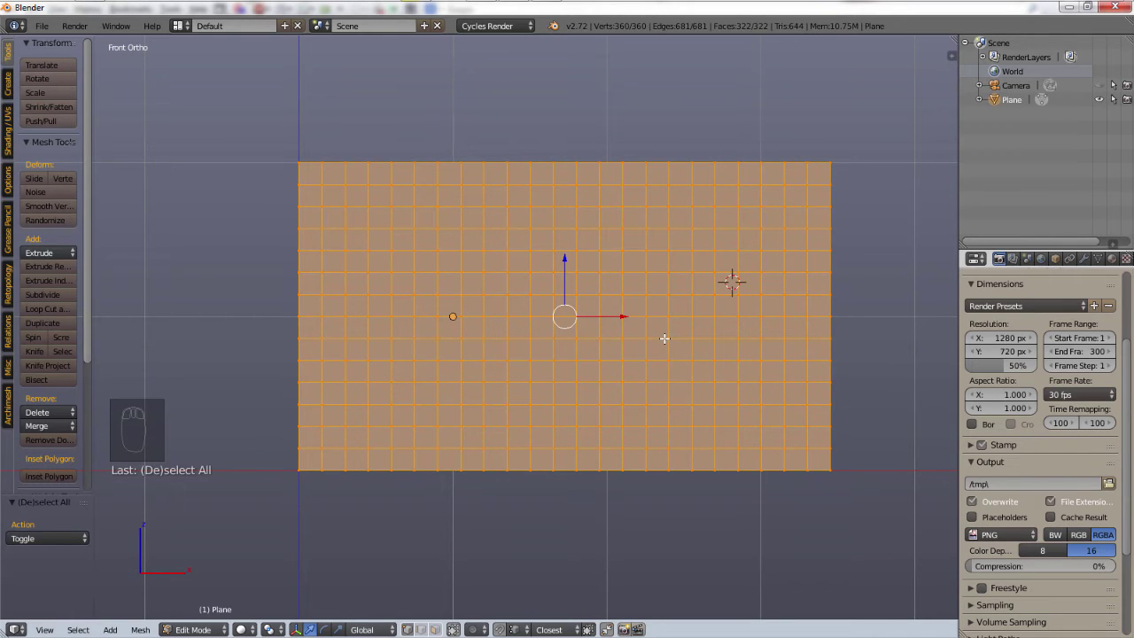
{"action": "key", "text": "a"}
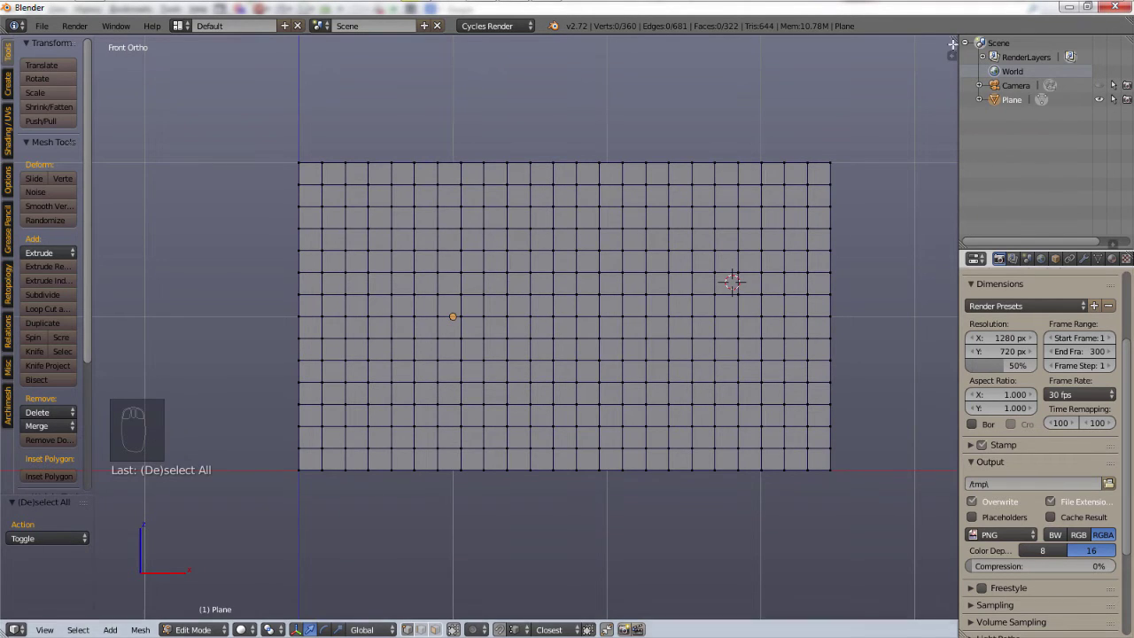
Step: Split the 3D view and turn the right half into a UV/Image Editor
{"action": "left_click_drag", "start_coordinate": [953, 50], "coordinate": [503, 104]}
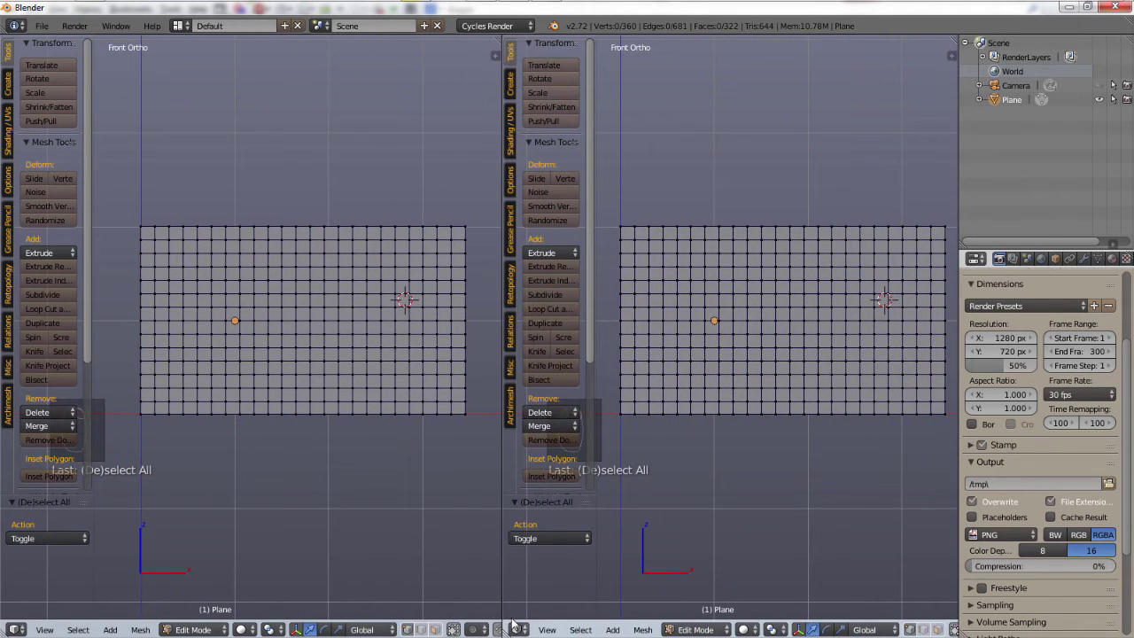
{"action": "left_click", "coordinate": [518, 628]}
{"action": "left_click", "coordinate": [580, 520]}
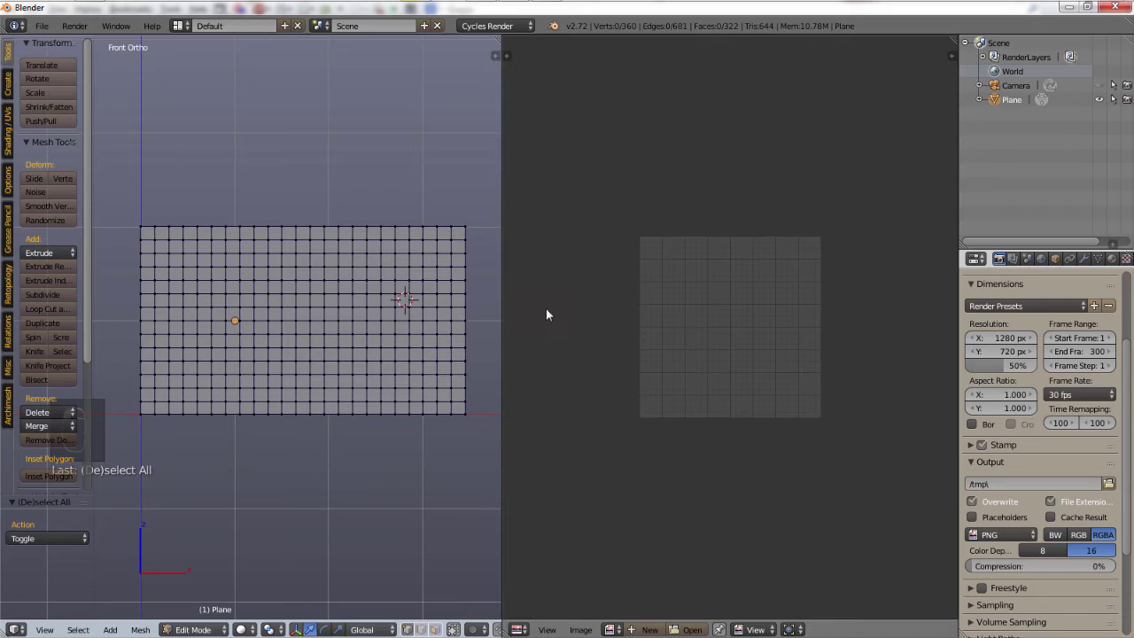
Step: Select all of the plane's vertices and Unwrap its UVs
{"action": "left_click", "coordinate": [278, 152]}
{"action": "key", "text": "a"}
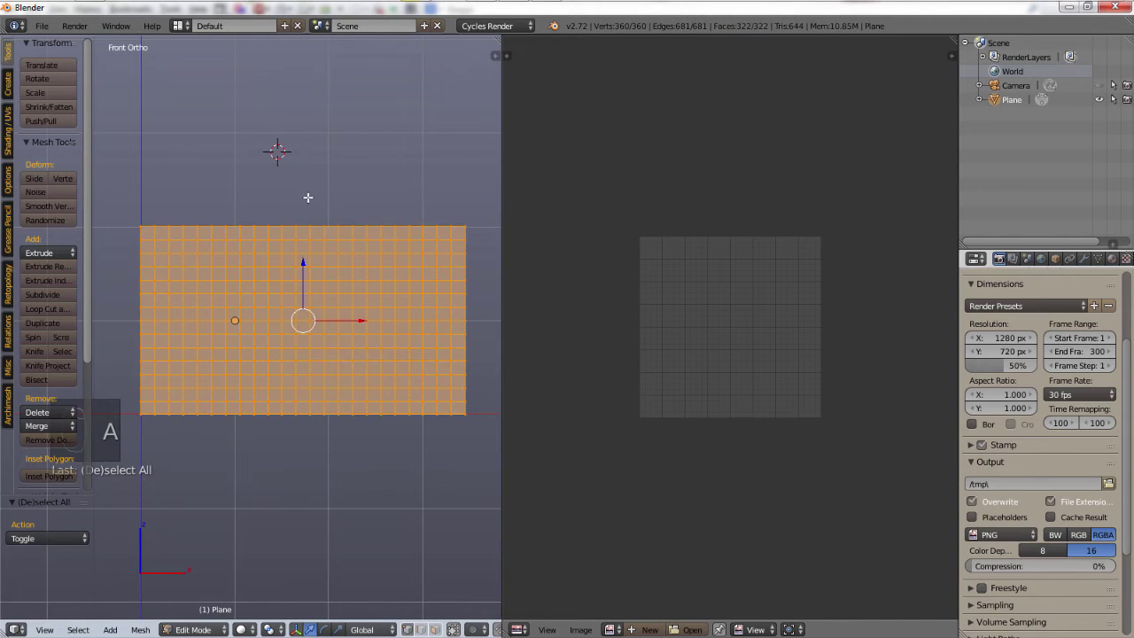
{"action": "key", "text": "u"}
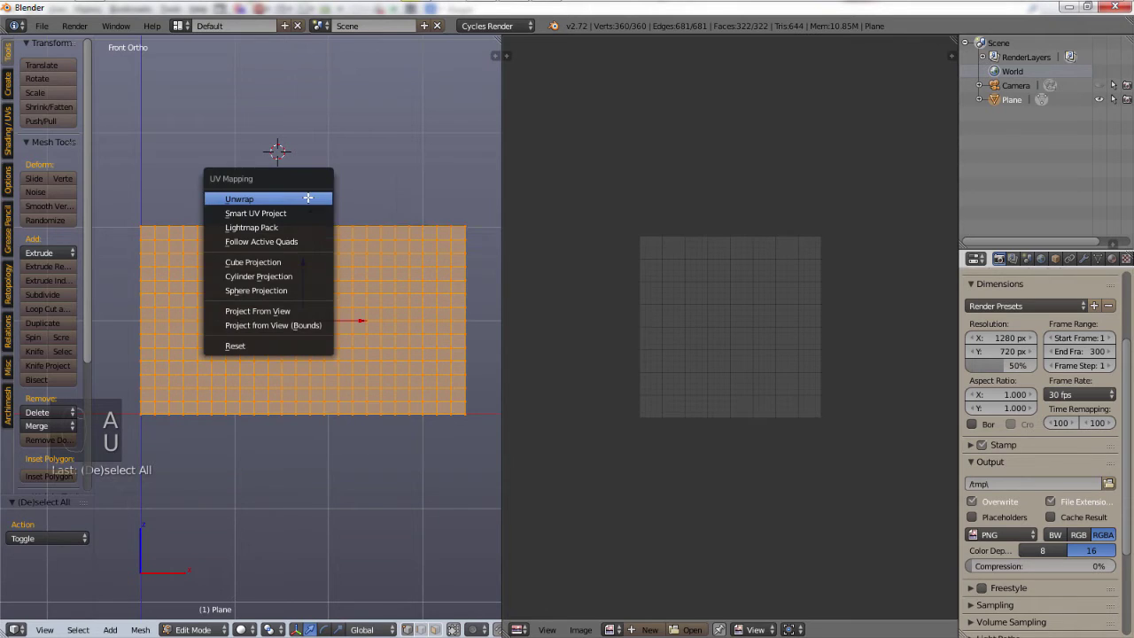
{"action": "left_click", "coordinate": [307, 196]}
Step: Browse to the Images folder and pick 1280px-Flag_of_Canada.png to open
{"action": "scroll", "coordinate": [795, 422], "scroll_direction": "up", "scroll_amount": 4}
{"action": "scroll", "coordinate": [782, 416], "scroll_direction": "down", "scroll_amount": 2}
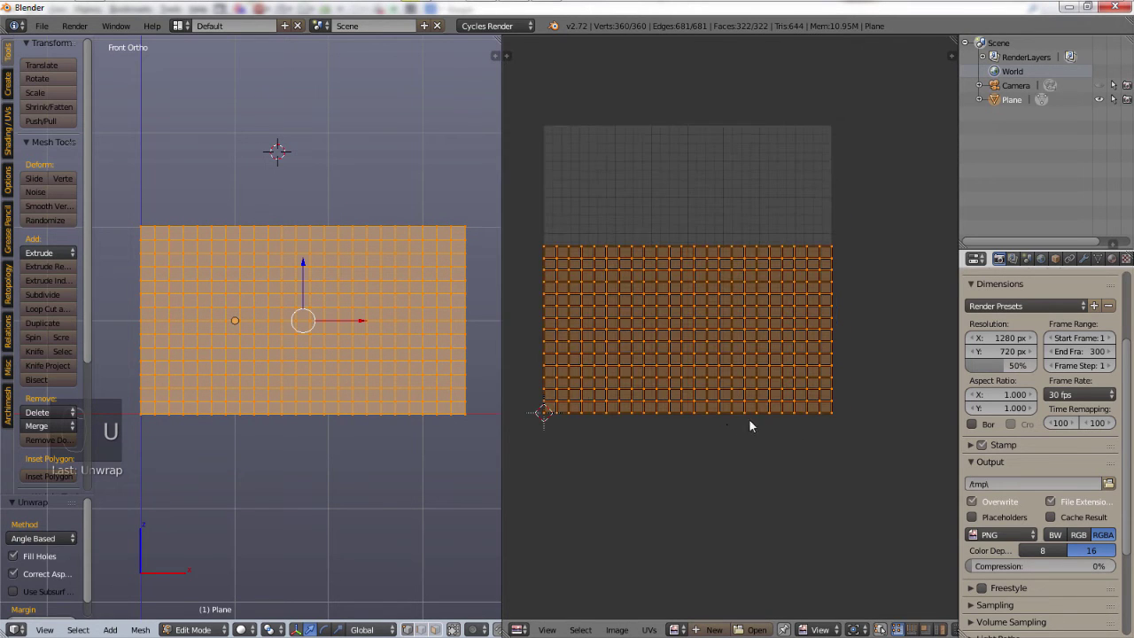
{"action": "left_click", "coordinate": [751, 630]}
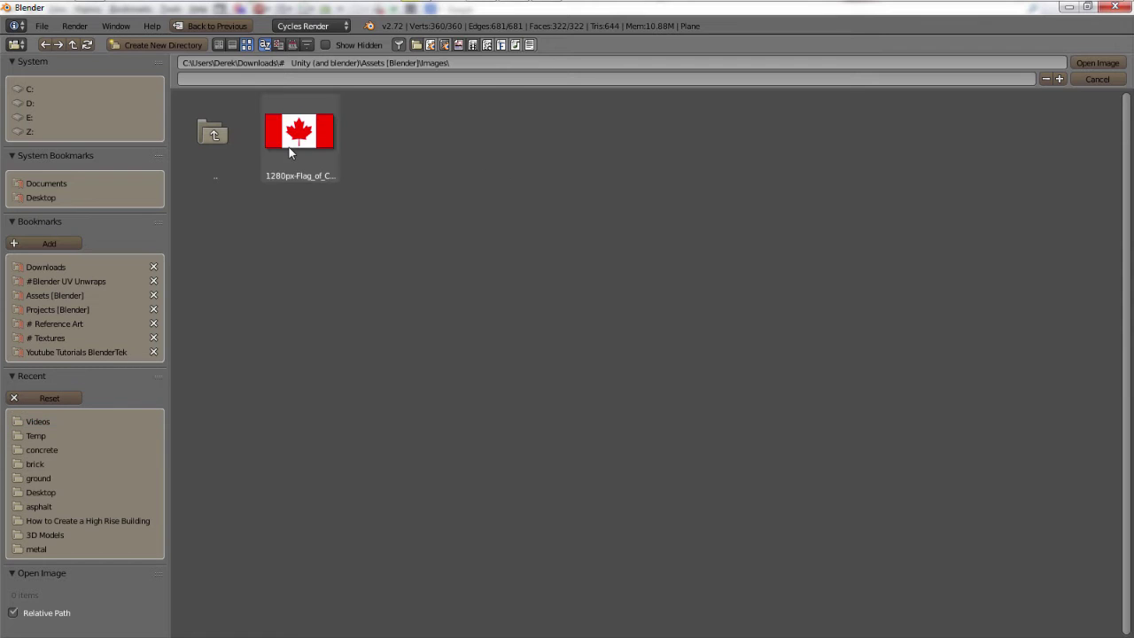
{"action": "left_click", "coordinate": [289, 147]}
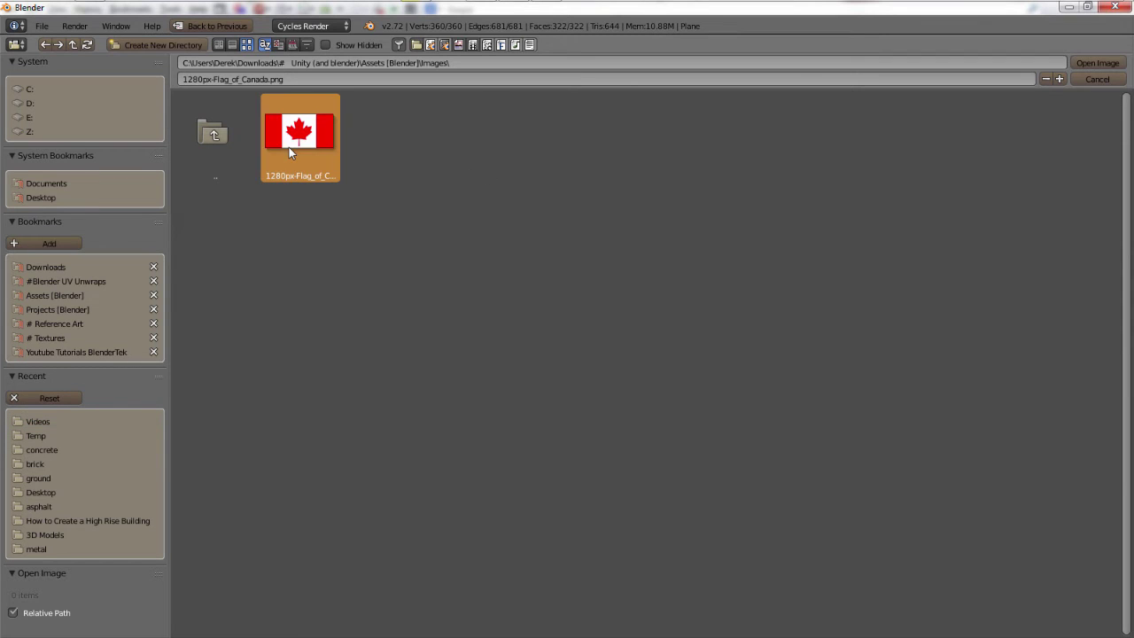
Step: Load the Canada flag image into the UV/Image Editor
{"action": "left_click", "coordinate": [1103, 64]}
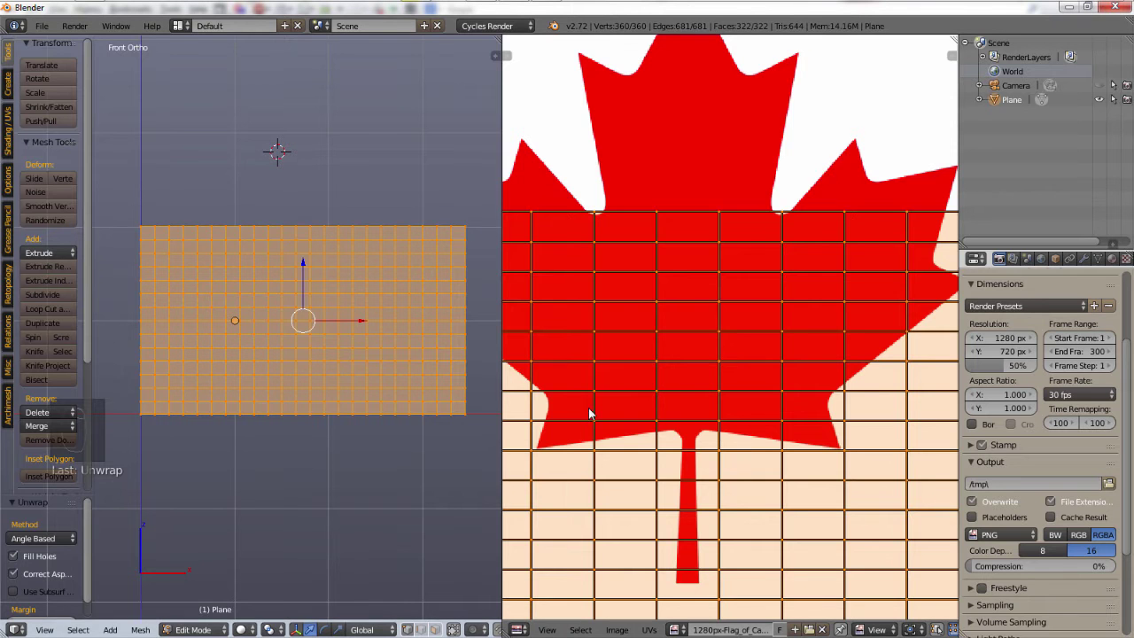
{"action": "scroll", "coordinate": [635, 405], "scroll_direction": "down", "scroll_amount": 3}
{"action": "scroll", "coordinate": [714, 396], "scroll_direction": "down", "scroll_amount": 2}
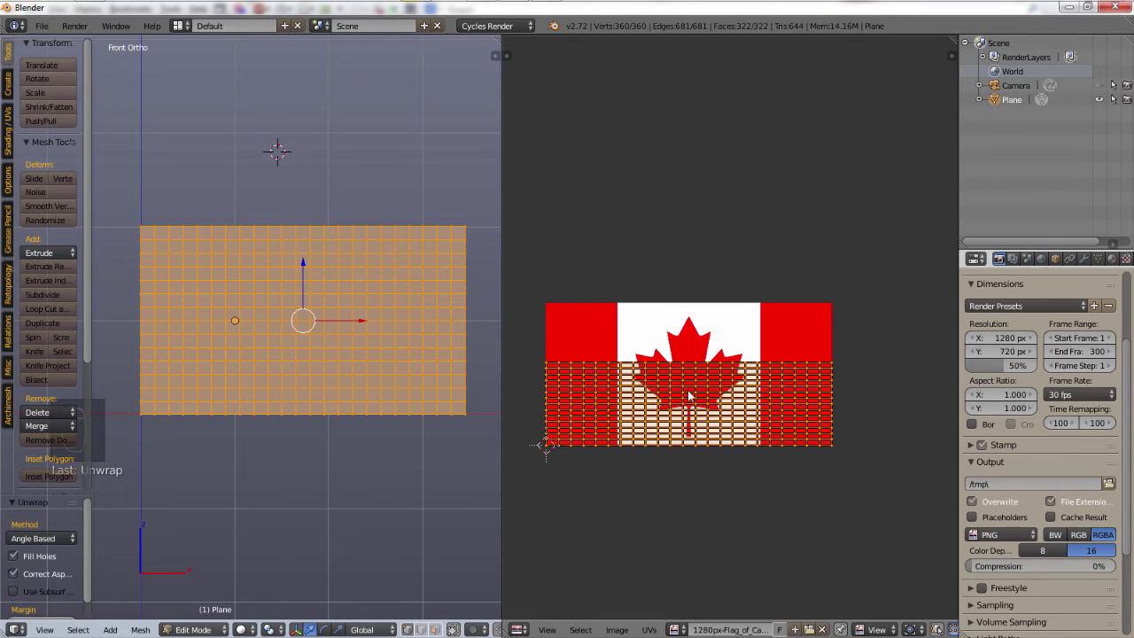
{"action": "scroll", "coordinate": [685, 406], "scroll_direction": "up", "scroll_amount": 1}
{"action": "scroll", "coordinate": [682, 412], "scroll_direction": "down", "scroll_amount": 1}
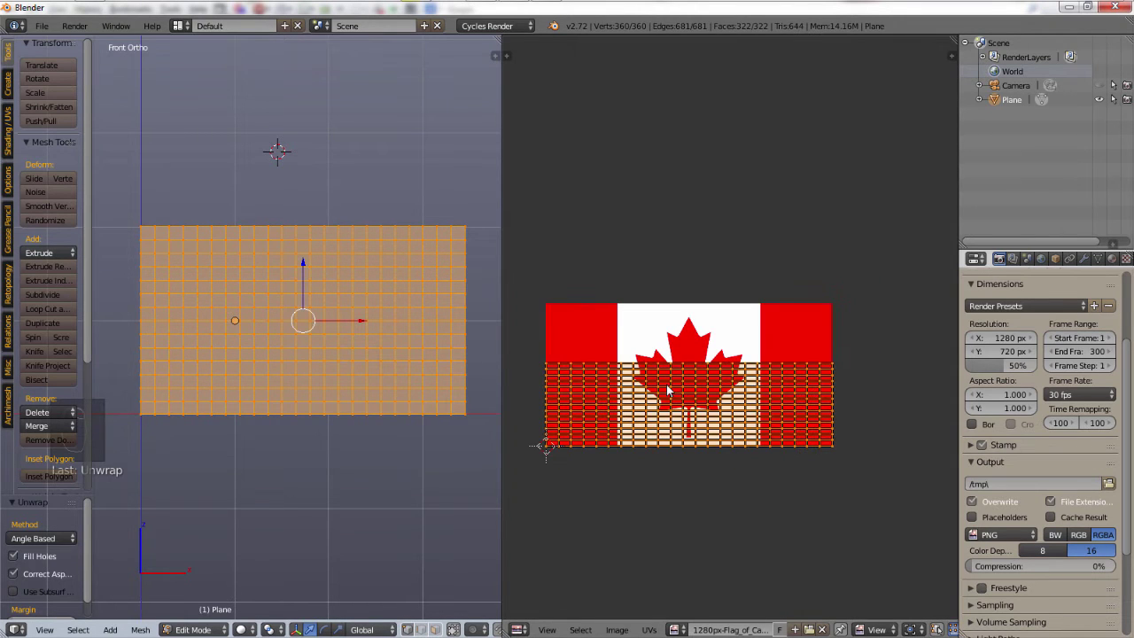
{"action": "scroll", "coordinate": [753, 363], "scroll_direction": "up", "scroll_amount": 1}
Step: Scale all UVs along Y and move them so the grid covers the whole flag
{"action": "key", "text": "a"}
{"action": "key", "text": "s"}
{"action": "key", "text": "y"}
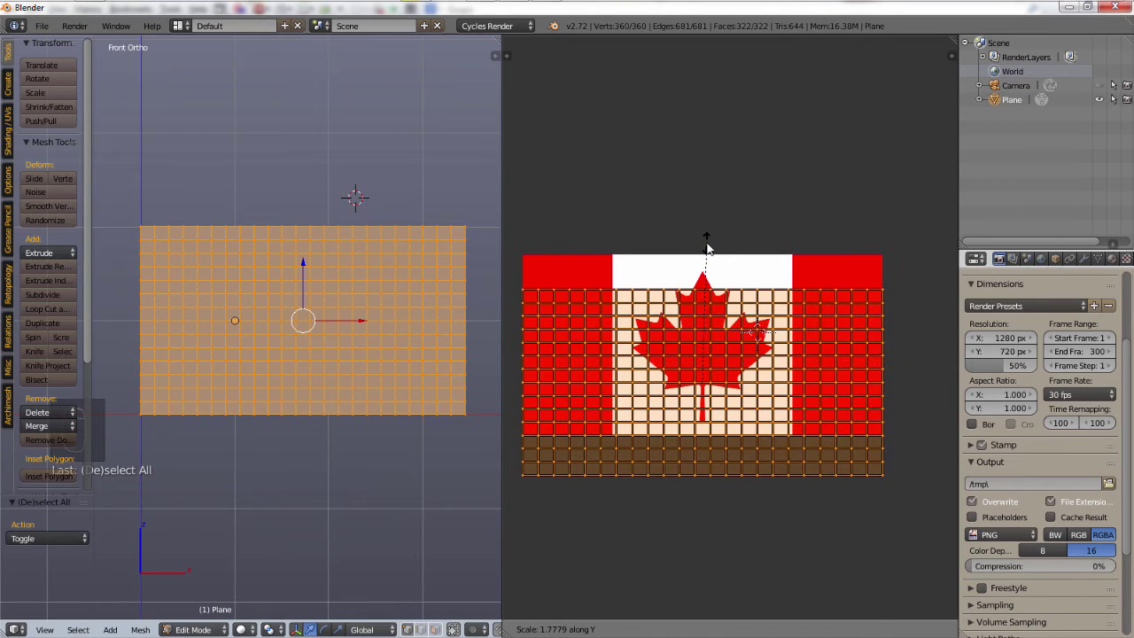
{"action": "left_click", "coordinate": [706, 245]}
{"action": "key", "text": "g"}
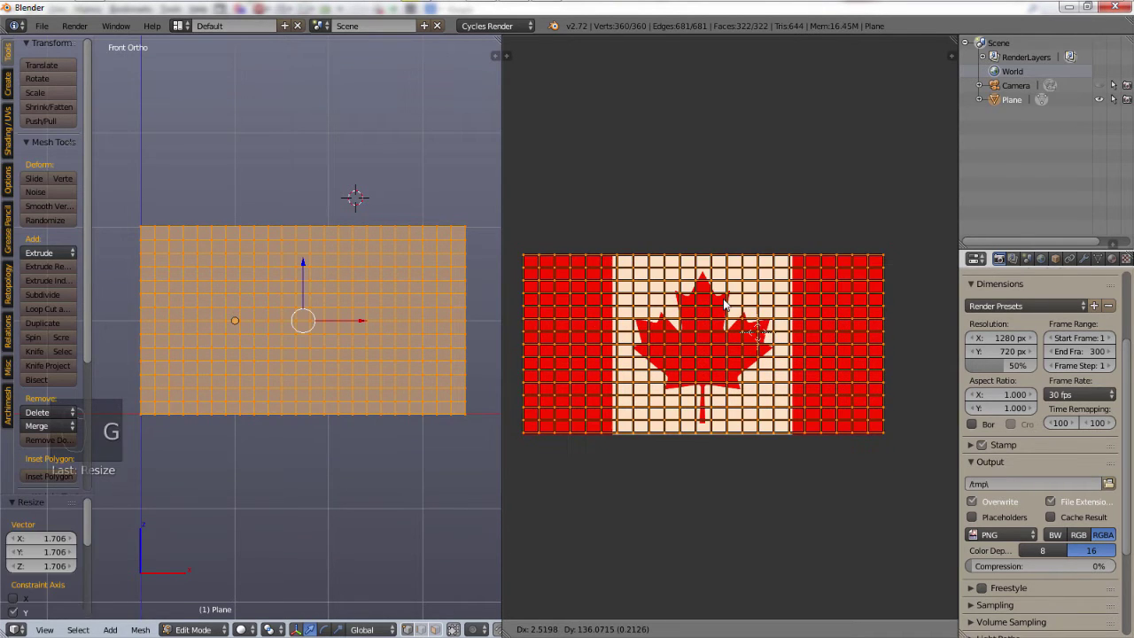
{"action": "left_click", "coordinate": [723, 305]}
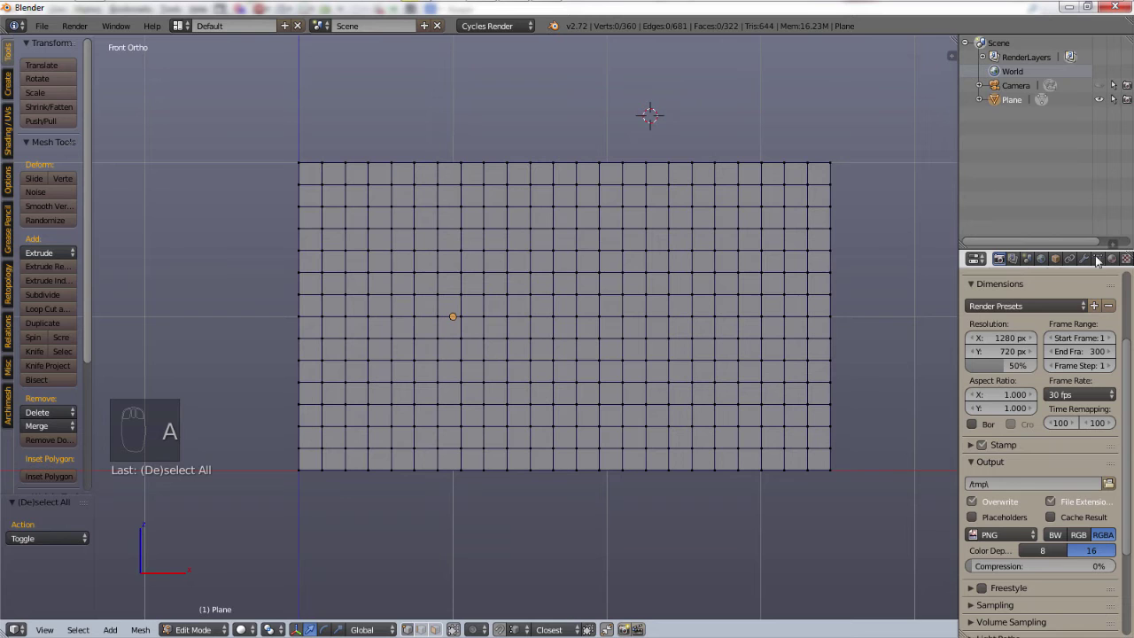
Step: Enable Cloth physics on the plane in the Physics properties
{"action": "scroll", "coordinate": [1098, 263], "scroll_direction": "down", "scroll_amount": 2}
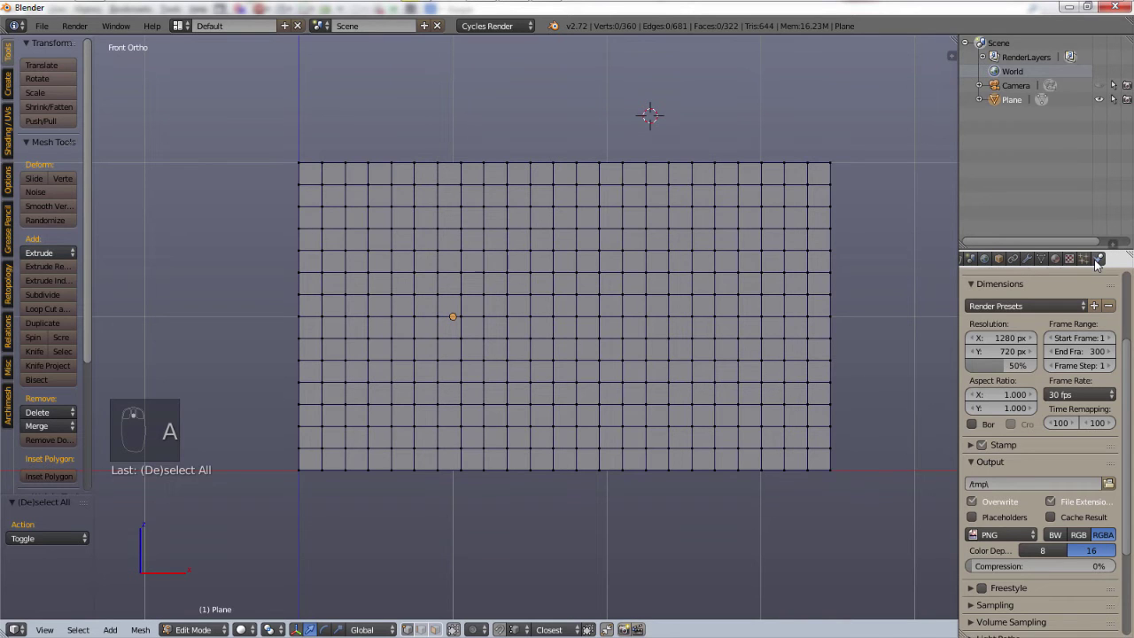
{"action": "left_click", "coordinate": [1098, 258]}
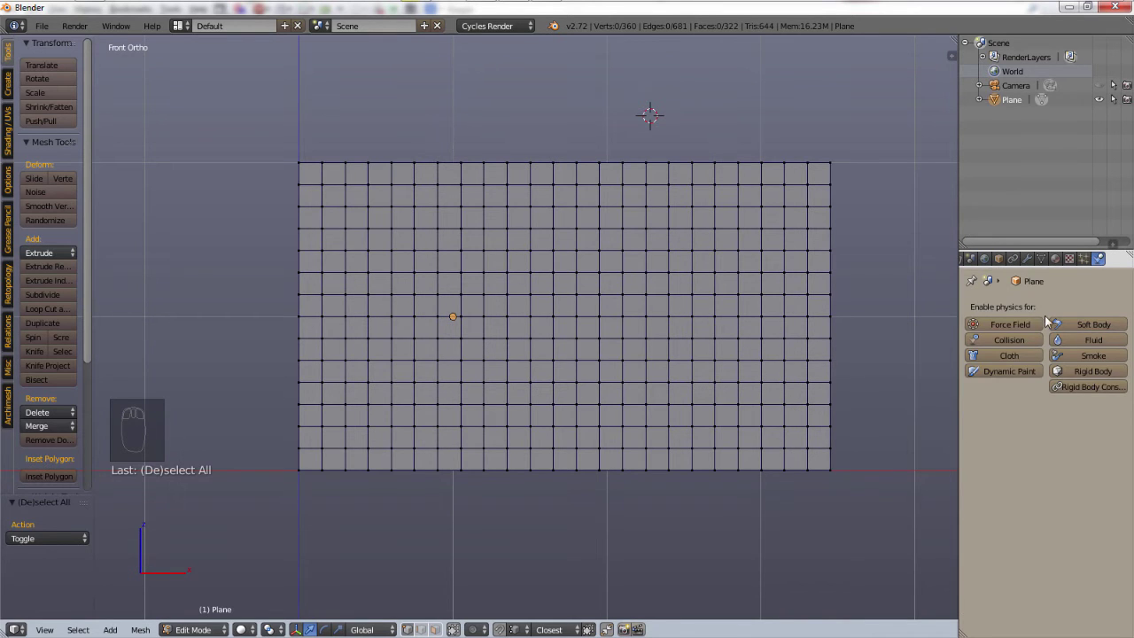
{"action": "left_click", "coordinate": [1015, 357]}
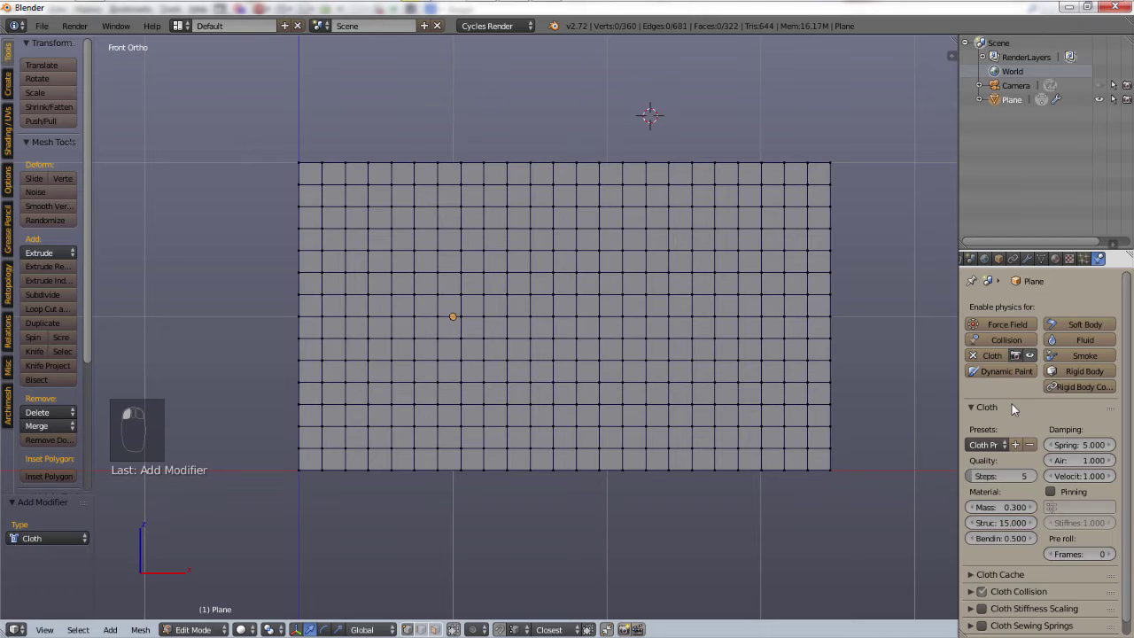
{"action": "scroll", "coordinate": [1021, 403], "scroll_direction": "down", "scroll_amount": 1}
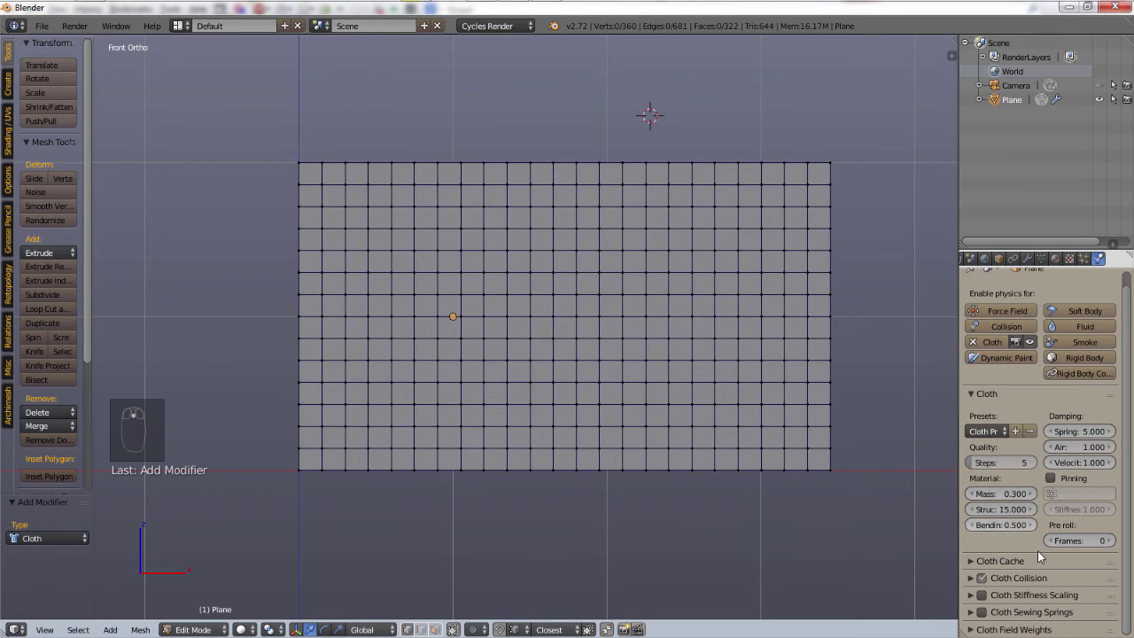
Step: Widen the Properties panel and tick Self Collision under Cloth Collision
{"action": "left_click_drag", "start_coordinate": [959, 386], "coordinate": [823, 392]}
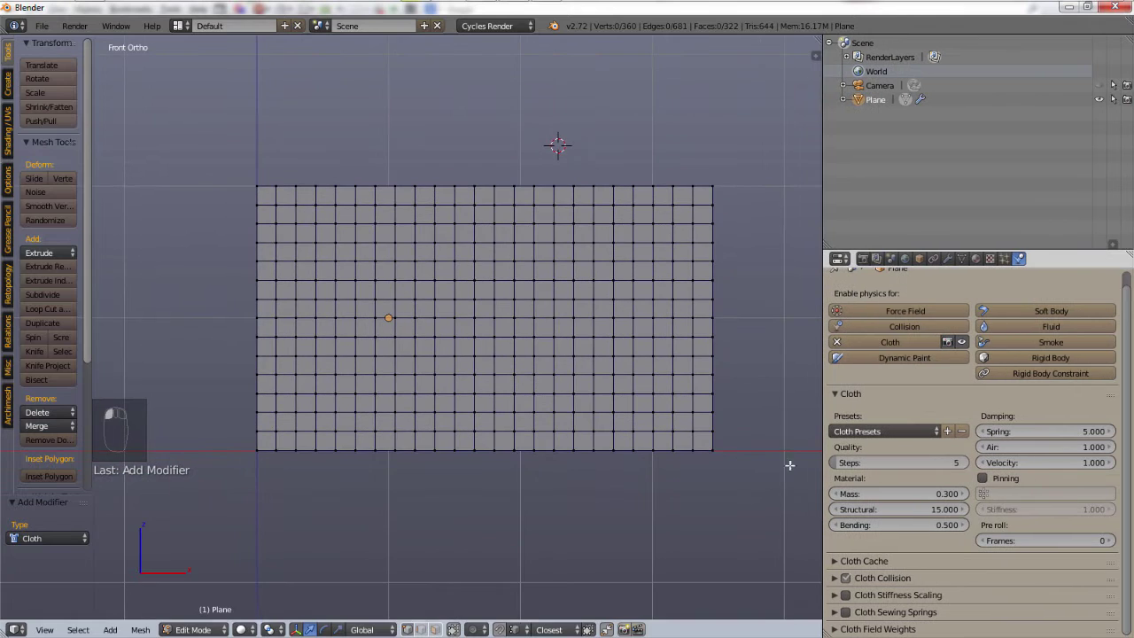
{"action": "left_click", "coordinate": [889, 431]}
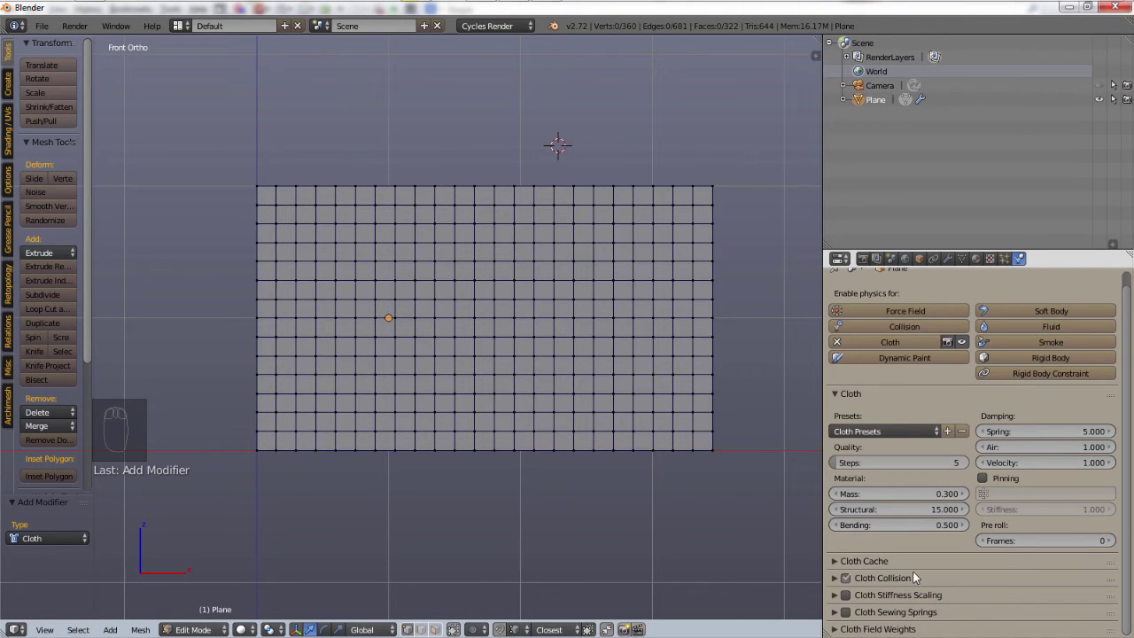
{"action": "left_click", "coordinate": [837, 579]}
{"action": "scroll", "coordinate": [930, 522], "scroll_direction": "down", "scroll_amount": 3}
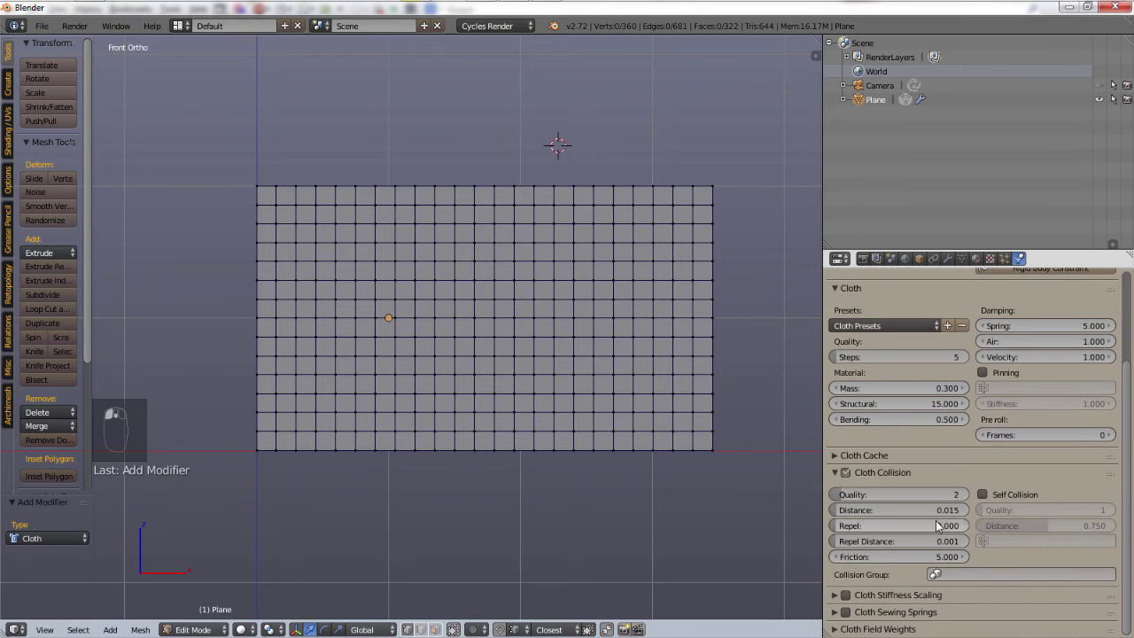
{"action": "left_click", "coordinate": [982, 495]}
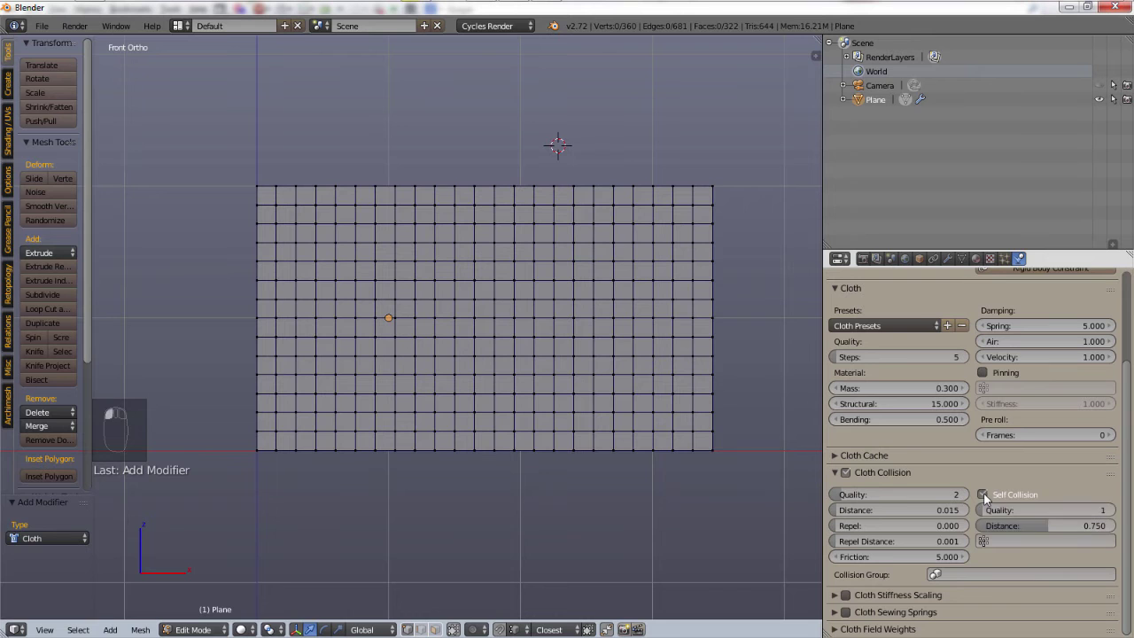
{"action": "left_click", "coordinate": [836, 473]}
{"action": "scroll", "coordinate": [1031, 481], "scroll_direction": "up", "scroll_amount": 3}
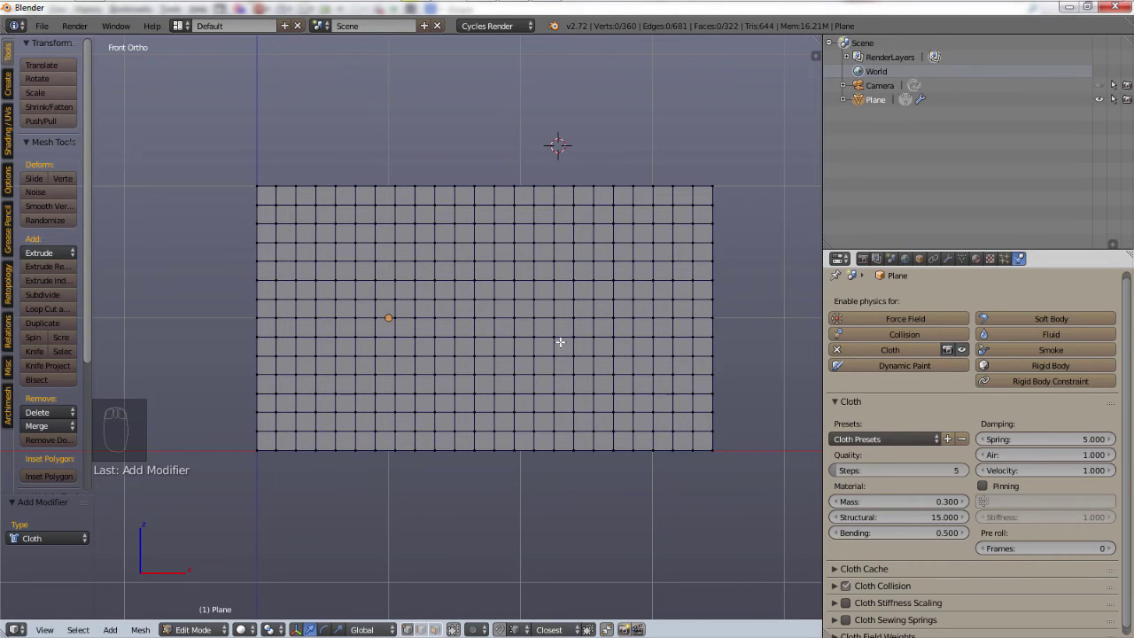
Step: Turn on cloth Pinning, then switch to the plane's Object Data properties
{"action": "left_click", "coordinate": [1027, 488]}
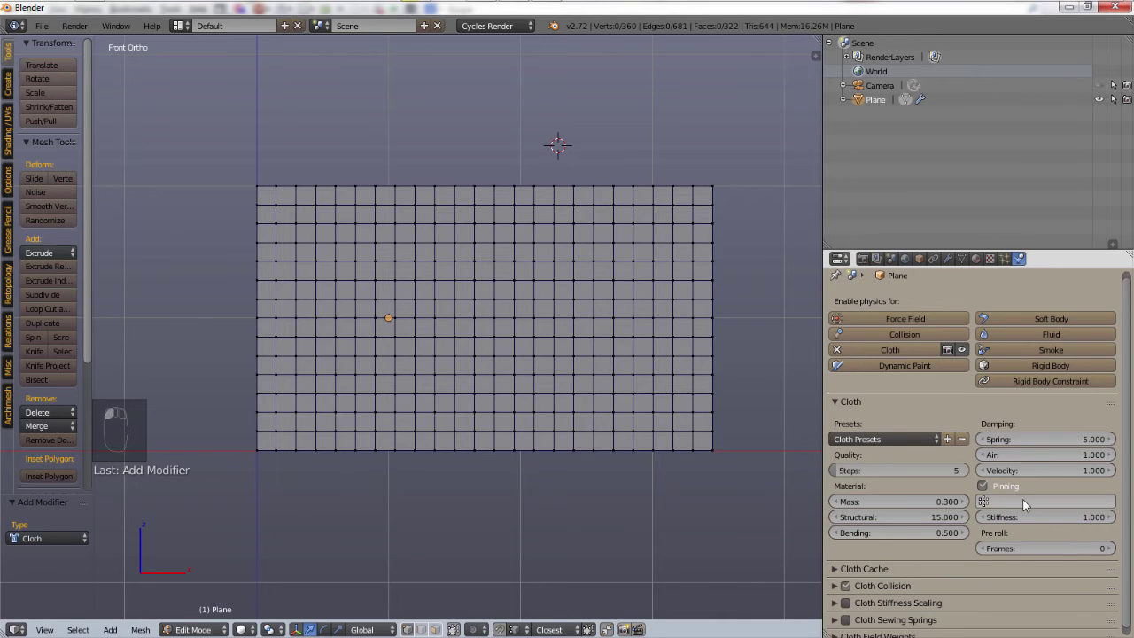
{"action": "left_click", "coordinate": [1018, 501]}
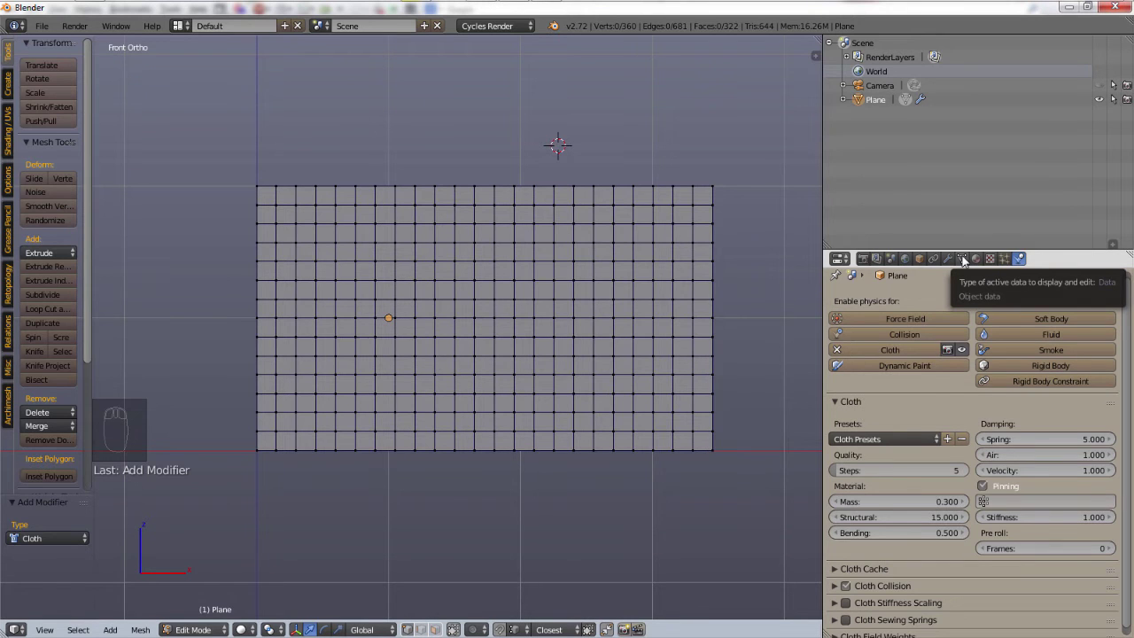
{"action": "left_click", "coordinate": [962, 258]}
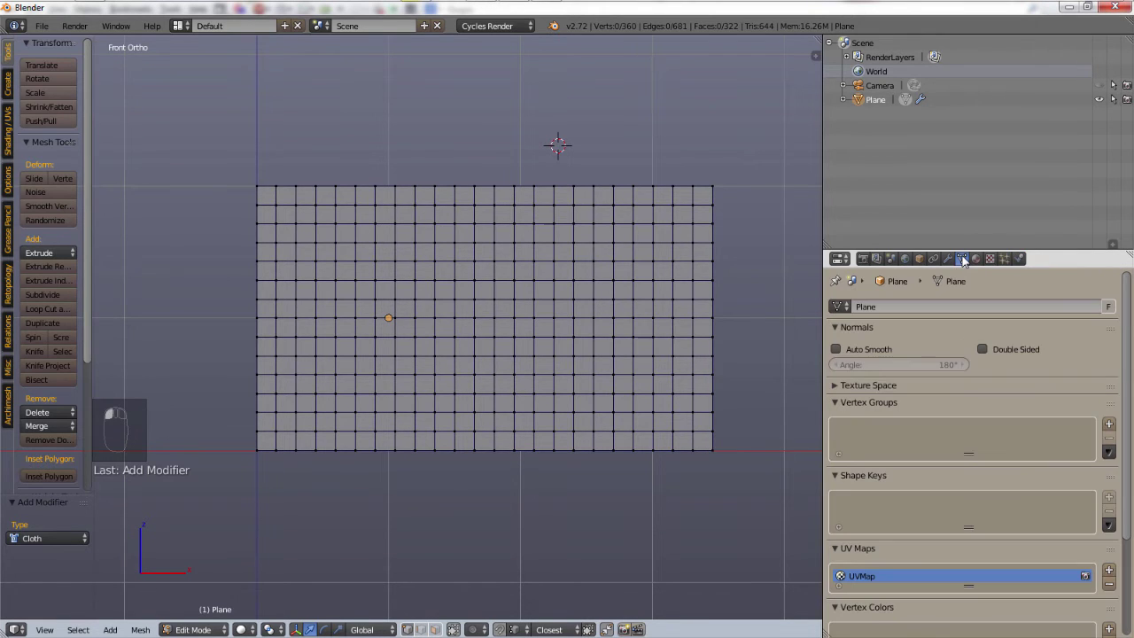
{"action": "scroll", "coordinate": [1002, 511], "scroll_direction": "down", "scroll_amount": 4}
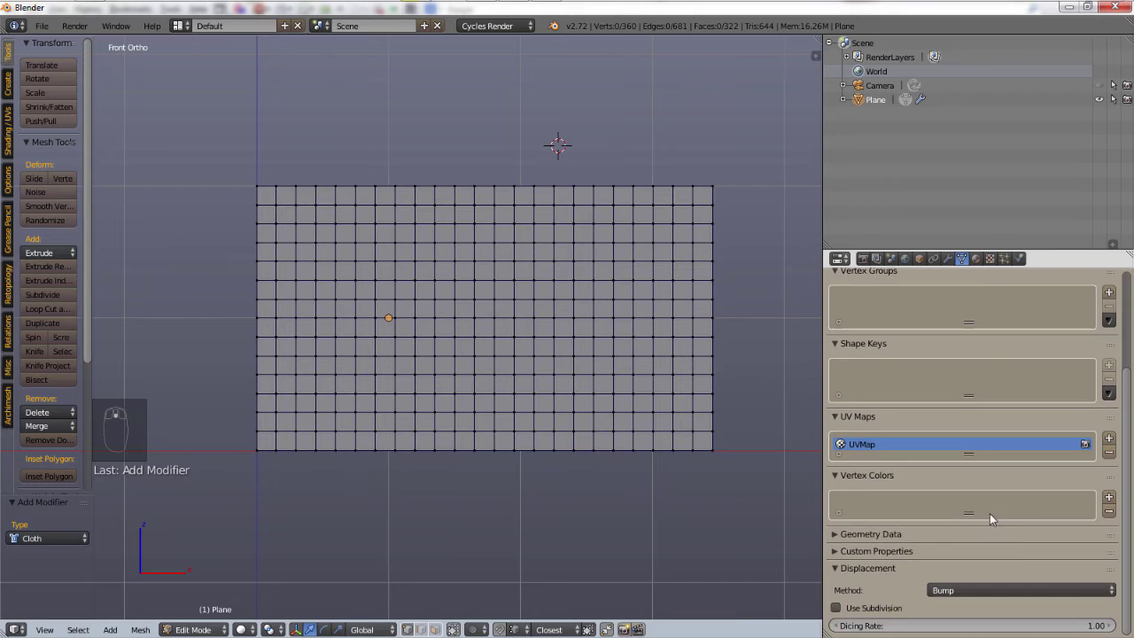
{"action": "scroll", "coordinate": [1001, 366], "scroll_direction": "up", "scroll_amount": 2}
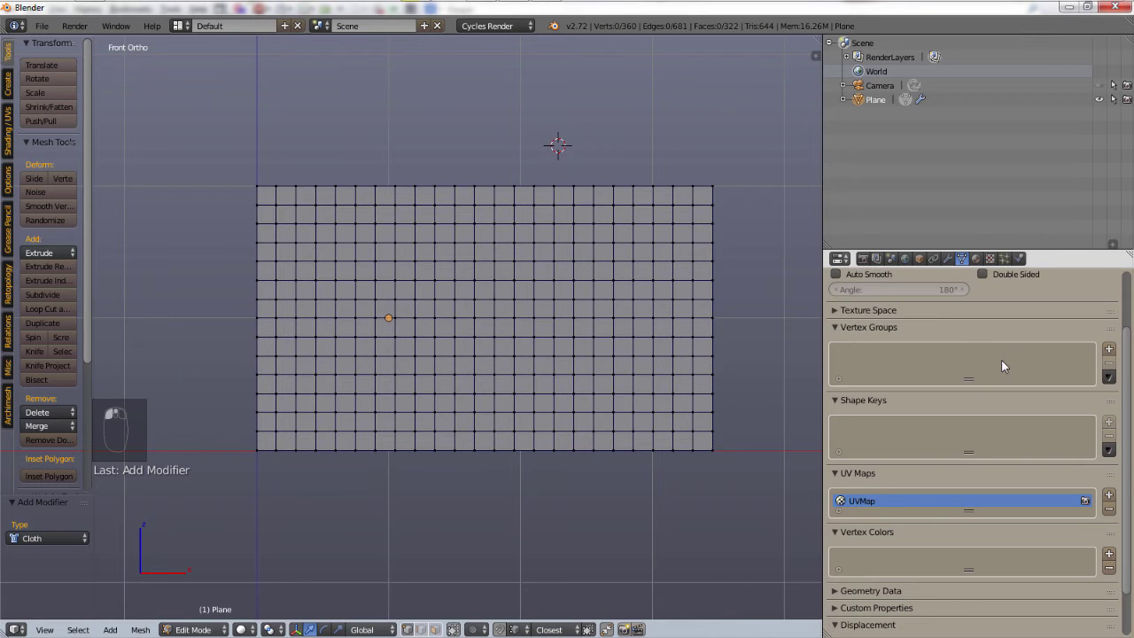
Step: Add a vertex group named 'Pinned Side' and box-select the left column of vertices
{"action": "left_click", "coordinate": [1108, 349]}
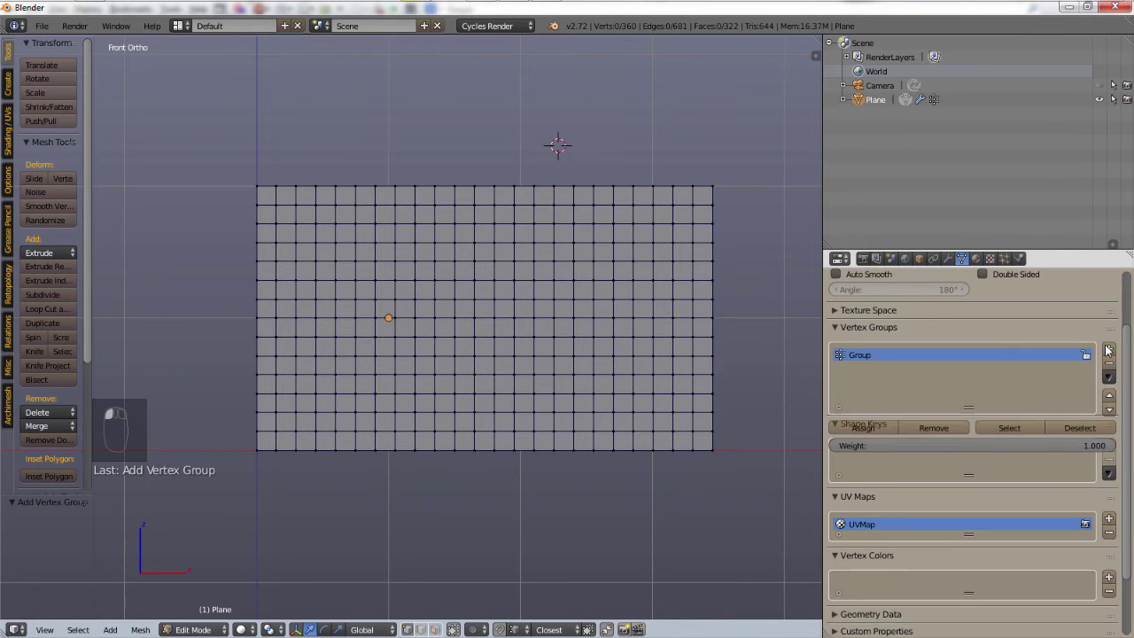
{"action": "double_click", "coordinate": [871, 357]}
{"action": "type", "text": "Pinned Side"}
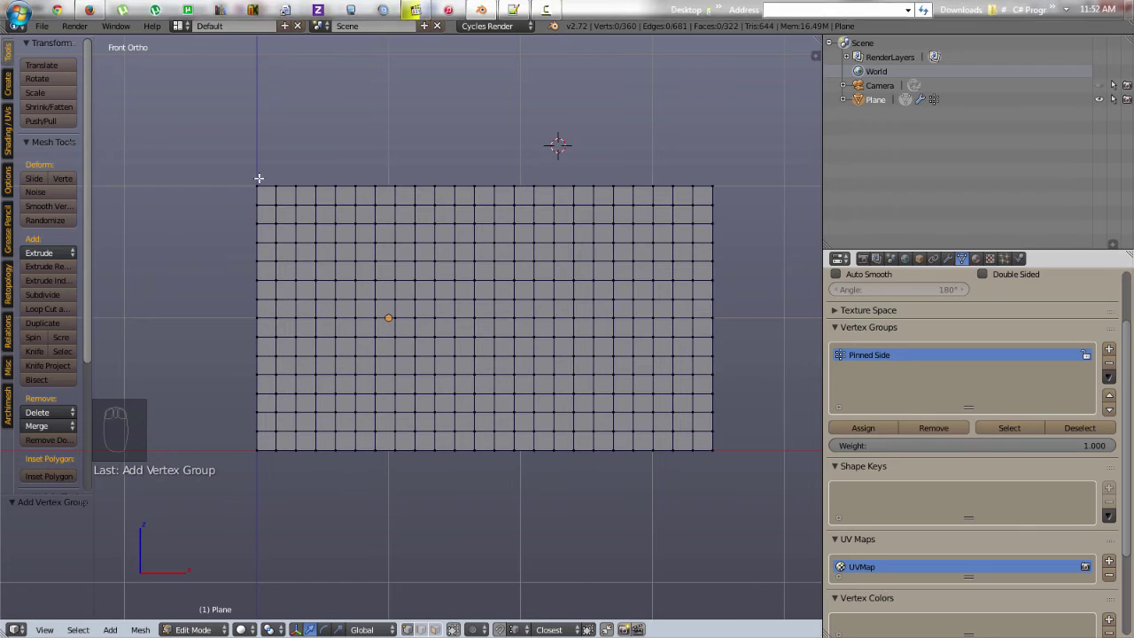
{"action": "type", "text": "b"}
{"action": "left_click_drag", "start_coordinate": [263, 152], "coordinate": [167, 621]}
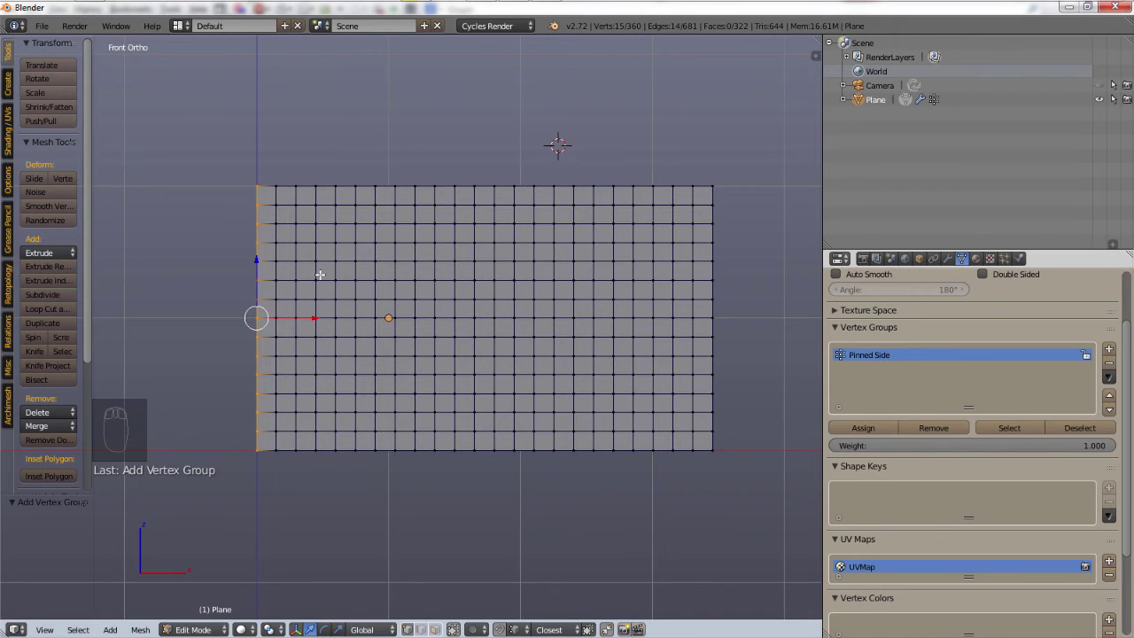
Step: Check the red left-edge weights in Weight Paint, then pin the cloth to Pinned Side
{"action": "left_click", "coordinate": [193, 629]}
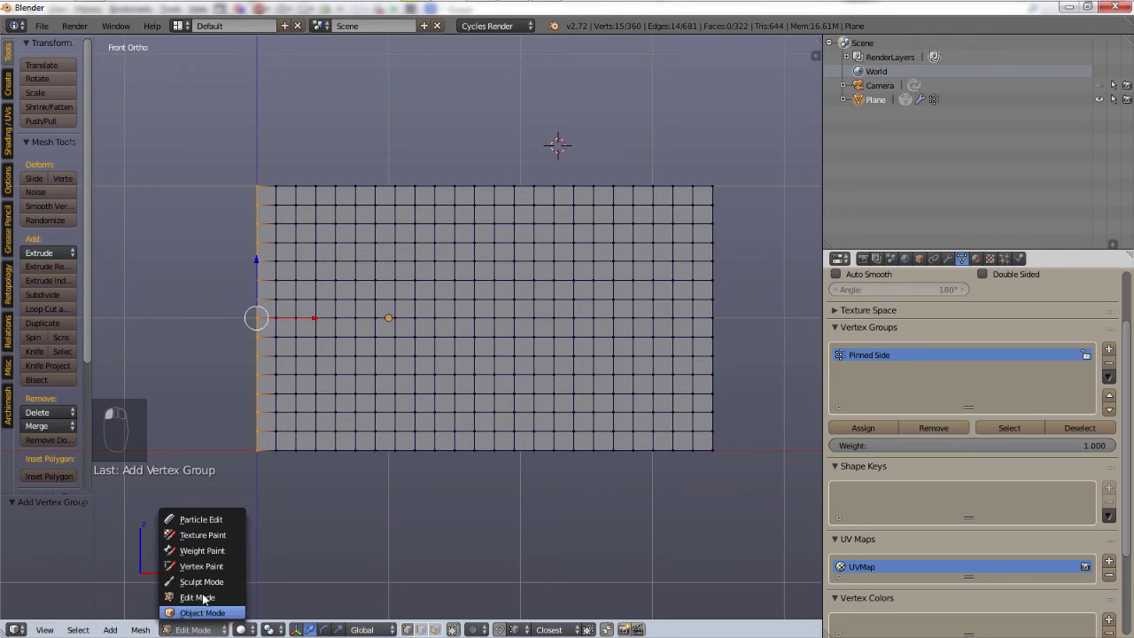
{"action": "left_click", "coordinate": [211, 551]}
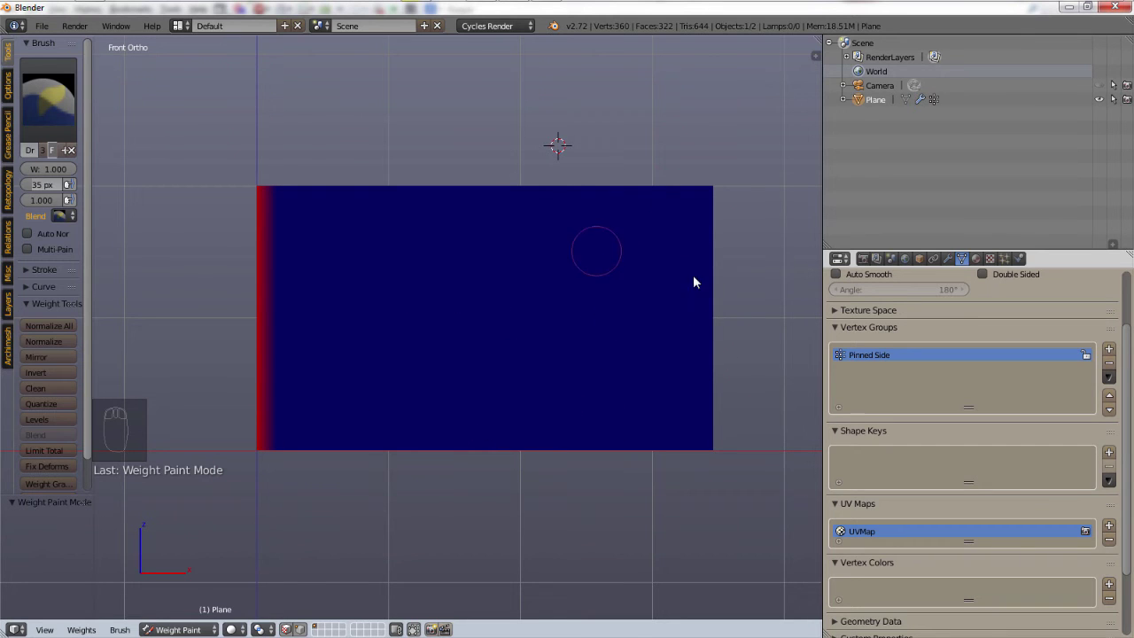
{"action": "left_click", "coordinate": [1019, 258]}
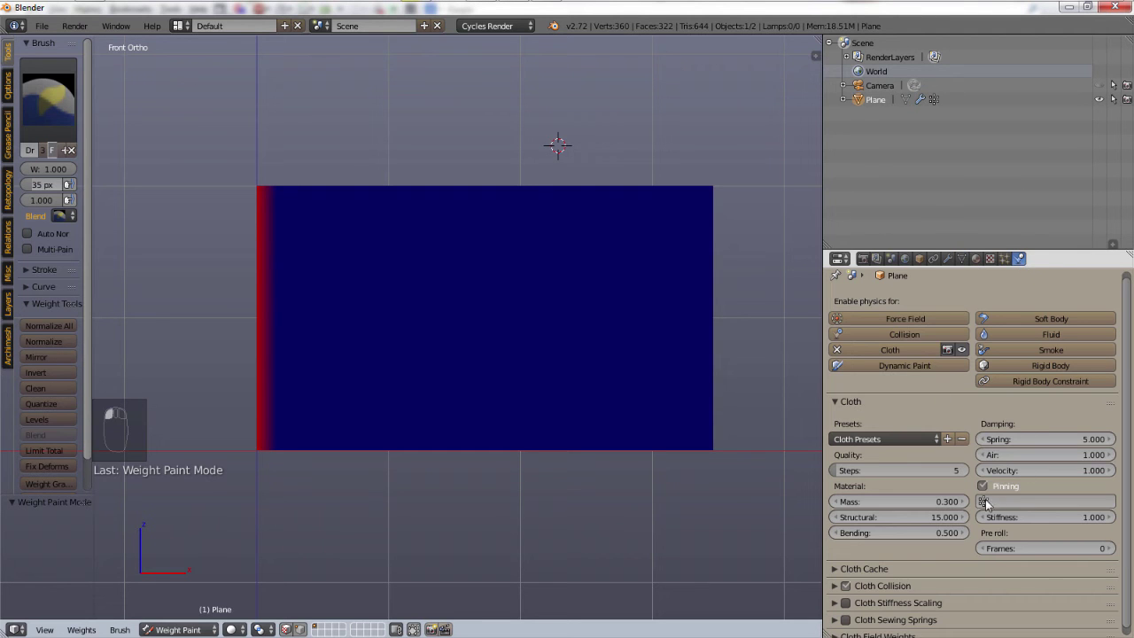
{"action": "scroll", "coordinate": [1005, 421], "scroll_direction": "down", "scroll_amount": 1}
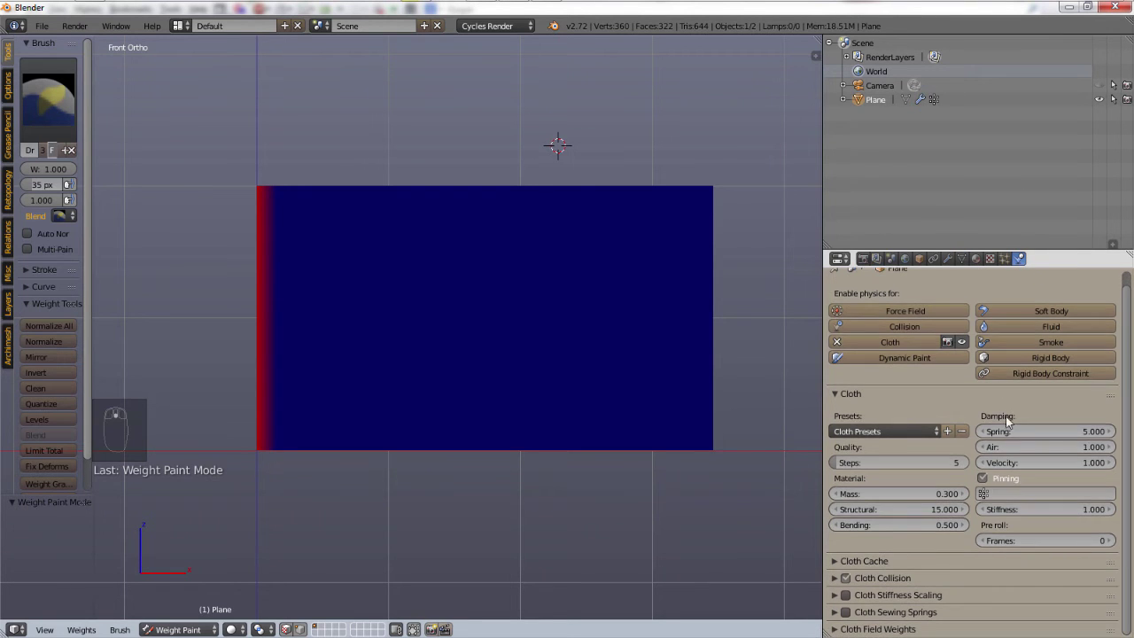
{"action": "left_click", "coordinate": [1023, 494]}
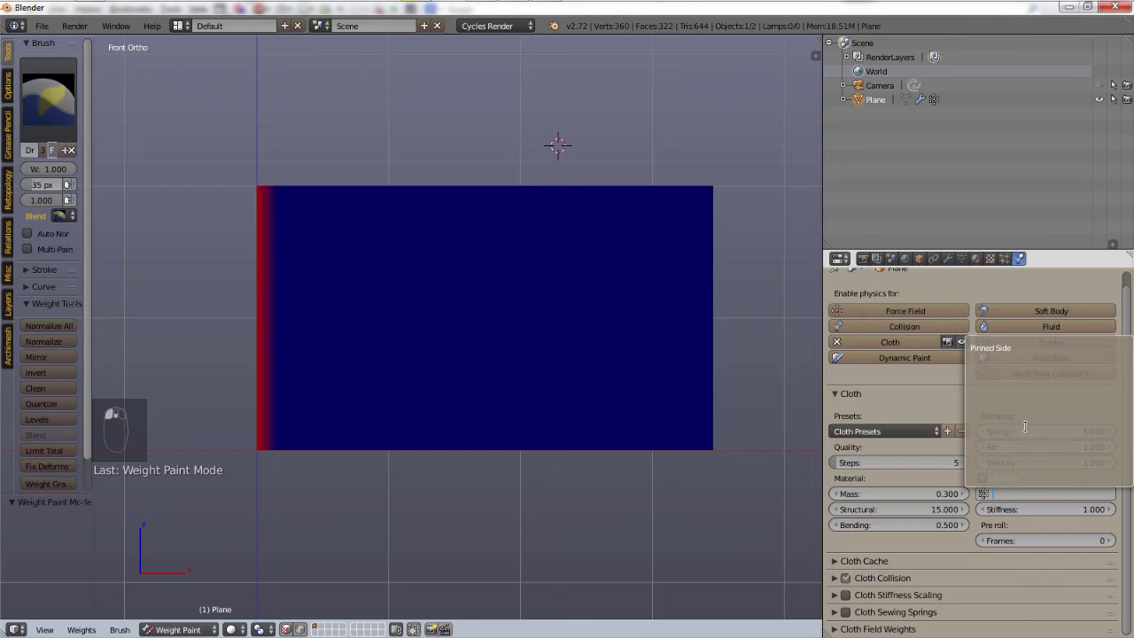
{"action": "left_click", "coordinate": [1023, 354]}
{"action": "scroll", "coordinate": [493, 421], "scroll_direction": "down", "scroll_amount": 4}
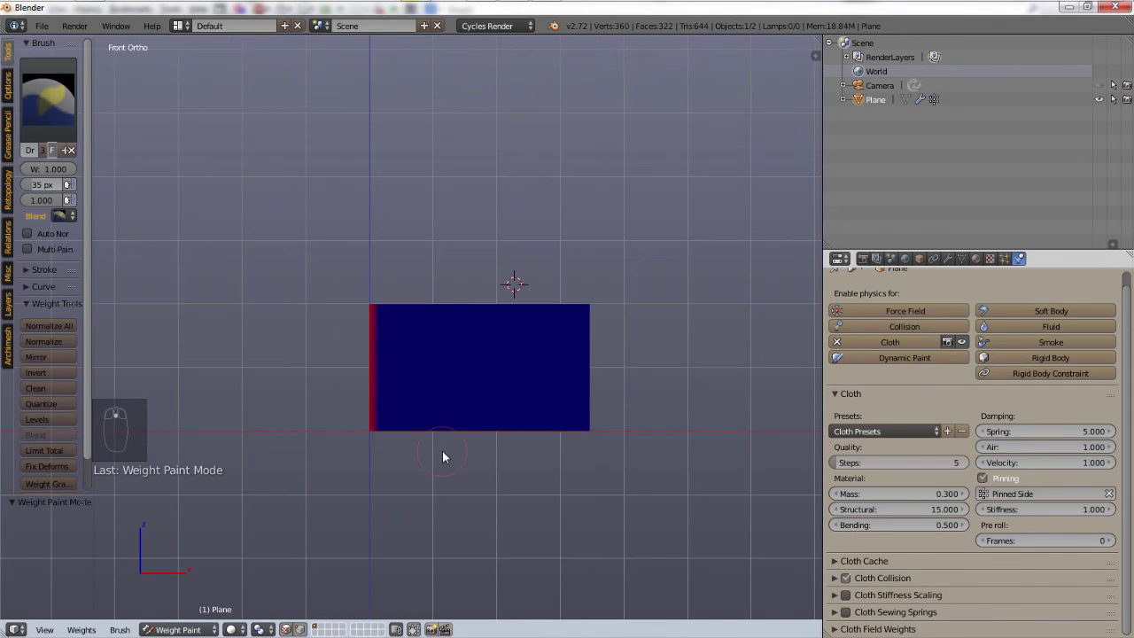
Step: Restore the Timeline and play the animation so the cloth hangs from its pinned left edge
{"action": "middle_click_drag", "start_coordinate": [635, 350], "coordinate": [611, 367]}
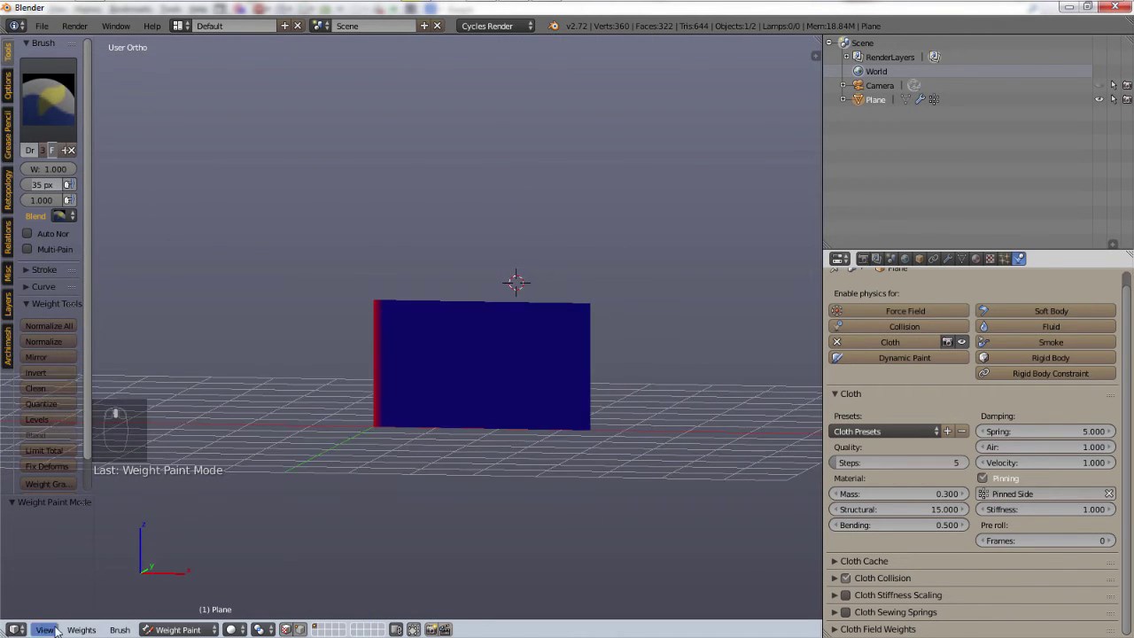
{"action": "key", "text": "shift+space"}
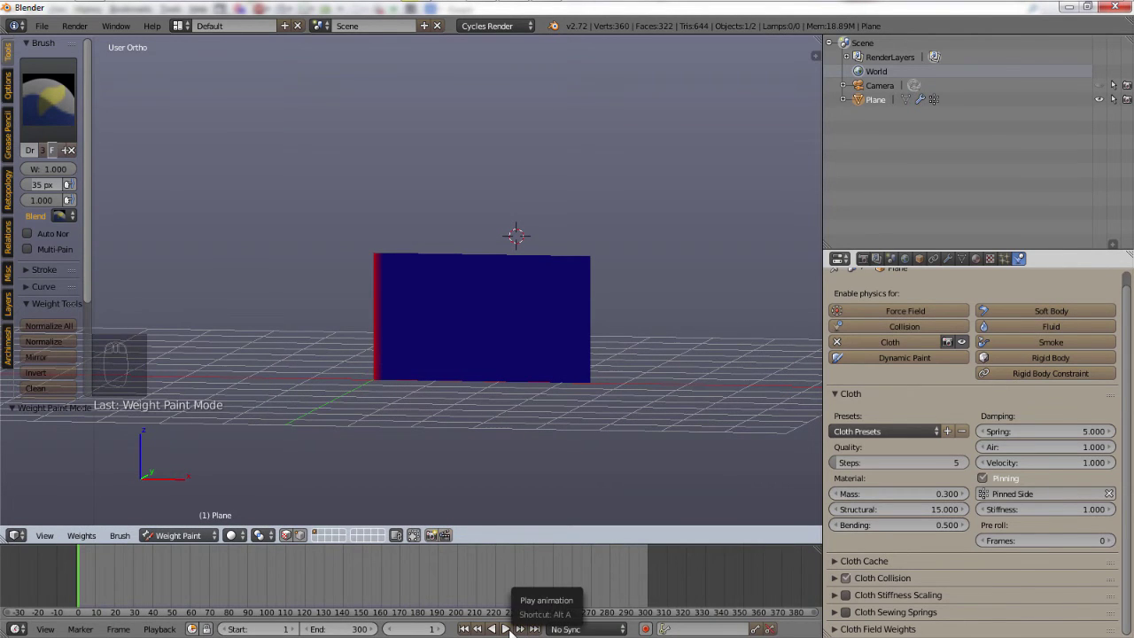
{"action": "left_click", "coordinate": [506, 629]}
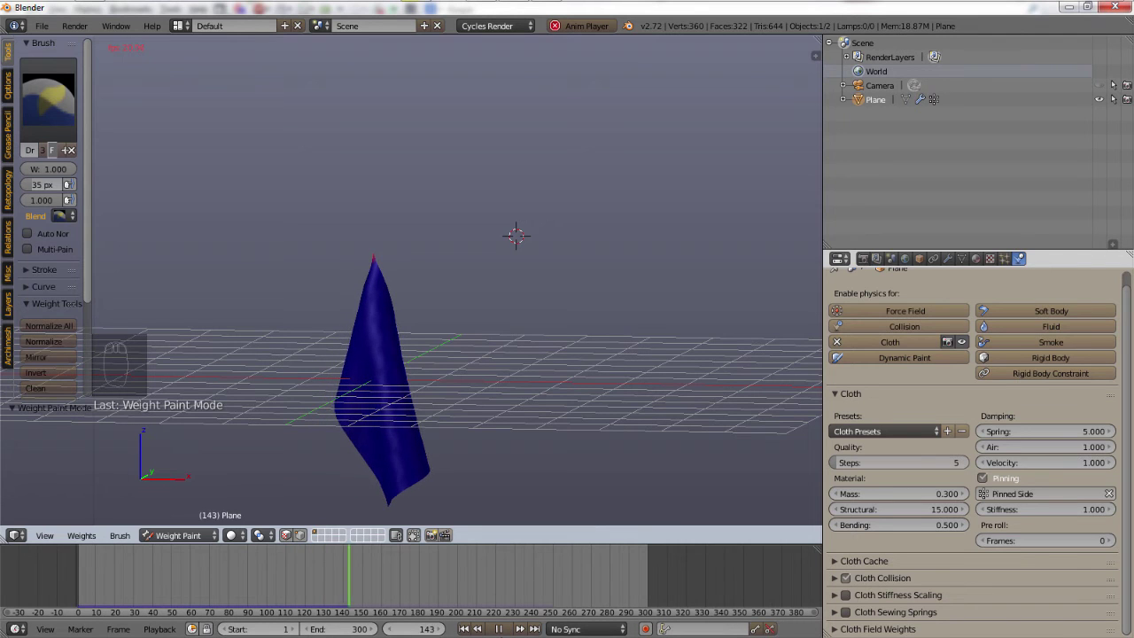
Step: Stop playback and return the plane to Object Mode, viewed from the front
{"action": "left_click", "coordinate": [497, 629]}
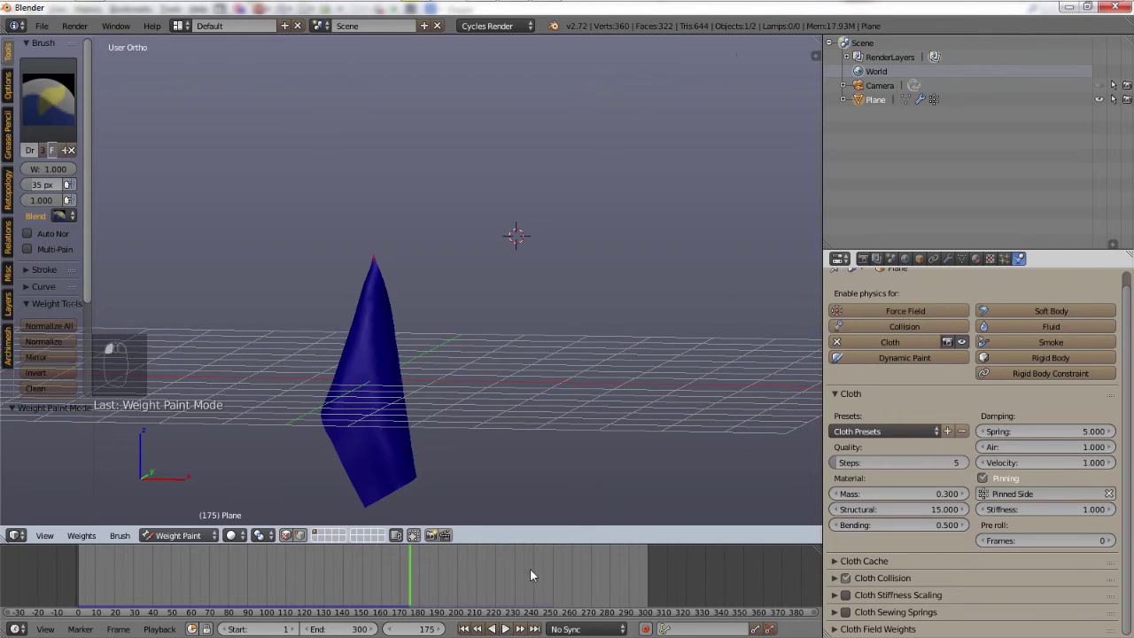
{"action": "key", "text": "Tab"}
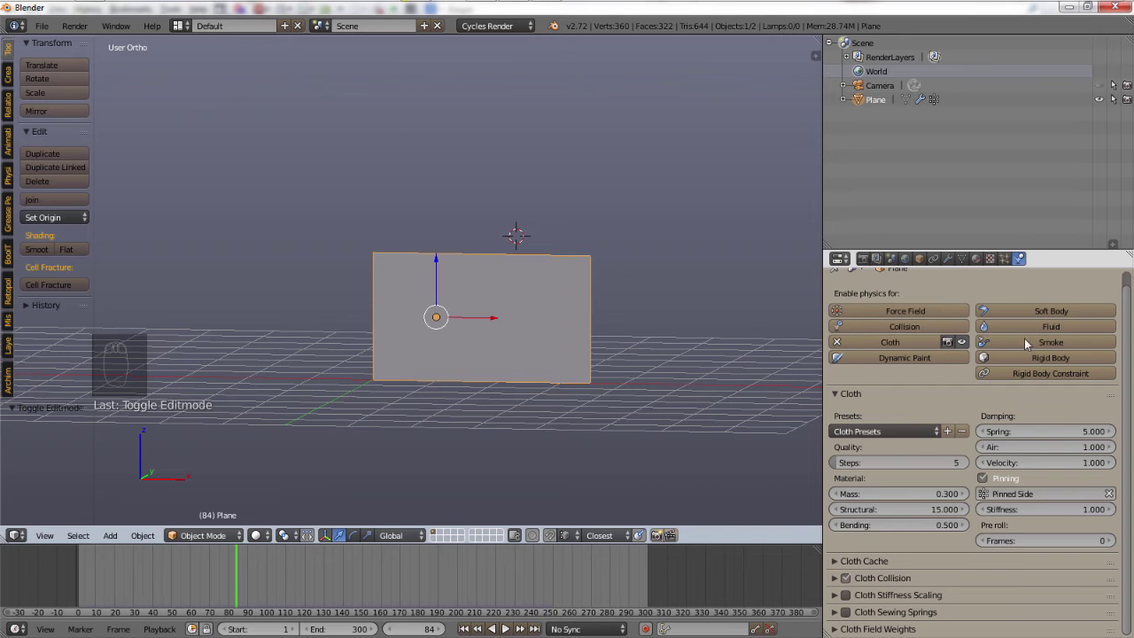
{"action": "scroll", "coordinate": [414, 344], "scroll_direction": "up", "scroll_amount": 2}
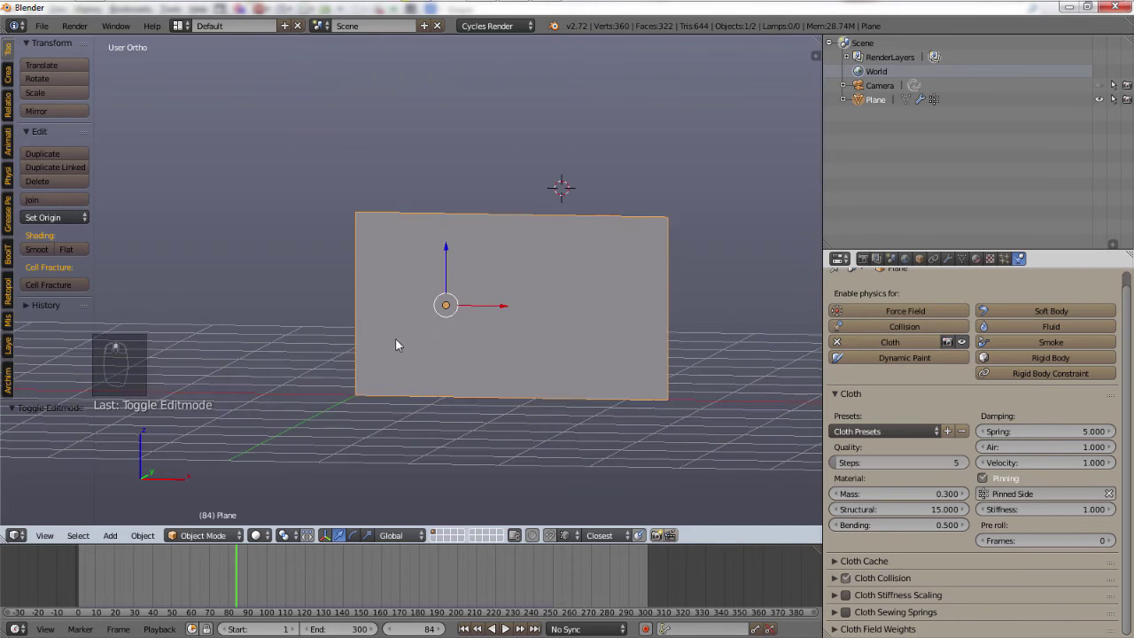
{"action": "mouse_move", "coordinate": [365, 299]}
{"action": "middle_mouse_down"}
{"action": "mouse_move", "coordinate": [392, 305]}
{"action": "mouse_move", "coordinate": [369, 293]}
{"action": "middle_mouse_up"}
{"action": "key", "text": "KP_1"}
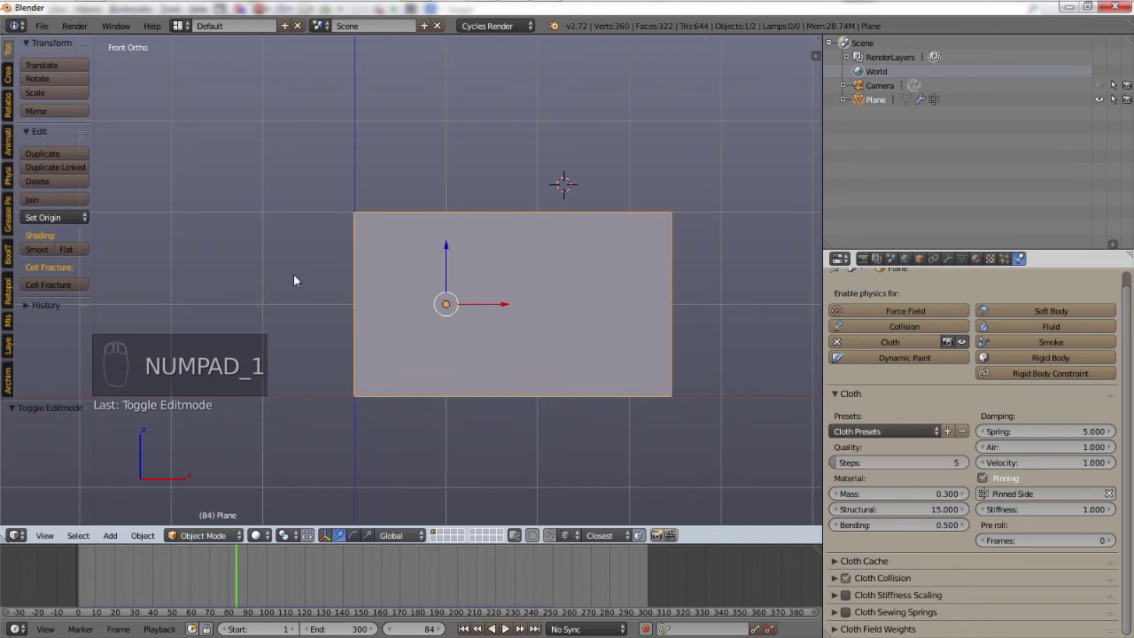
Step: Snap the 3D cursor to the scene centre and bring up the Force Field types
{"action": "left_click", "coordinate": [277, 190]}
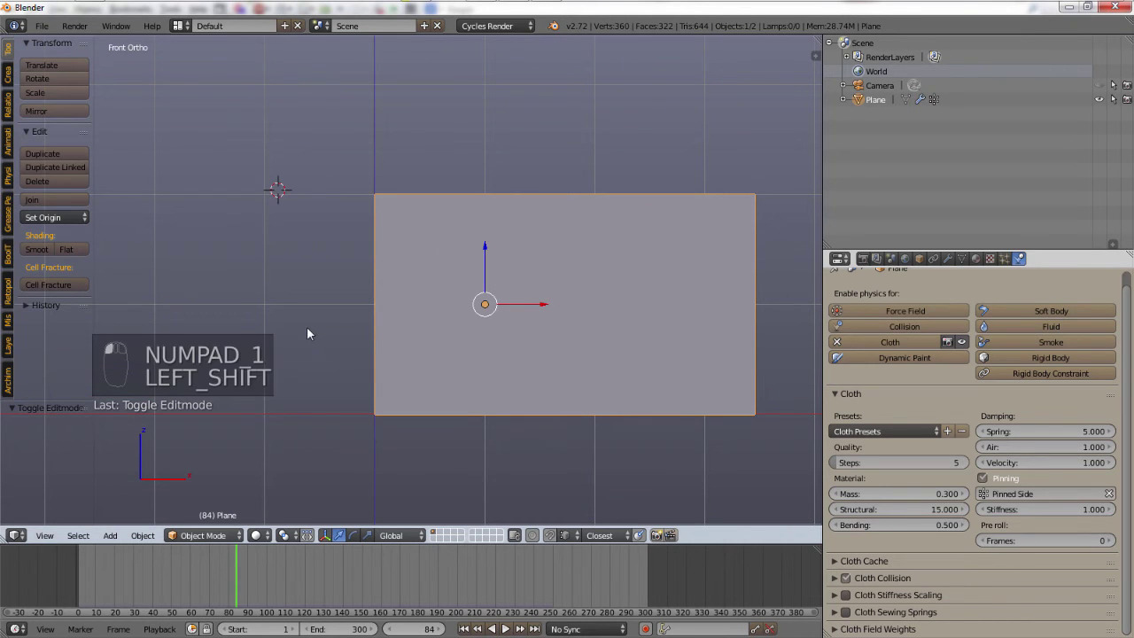
{"action": "key", "text": "shift+s"}
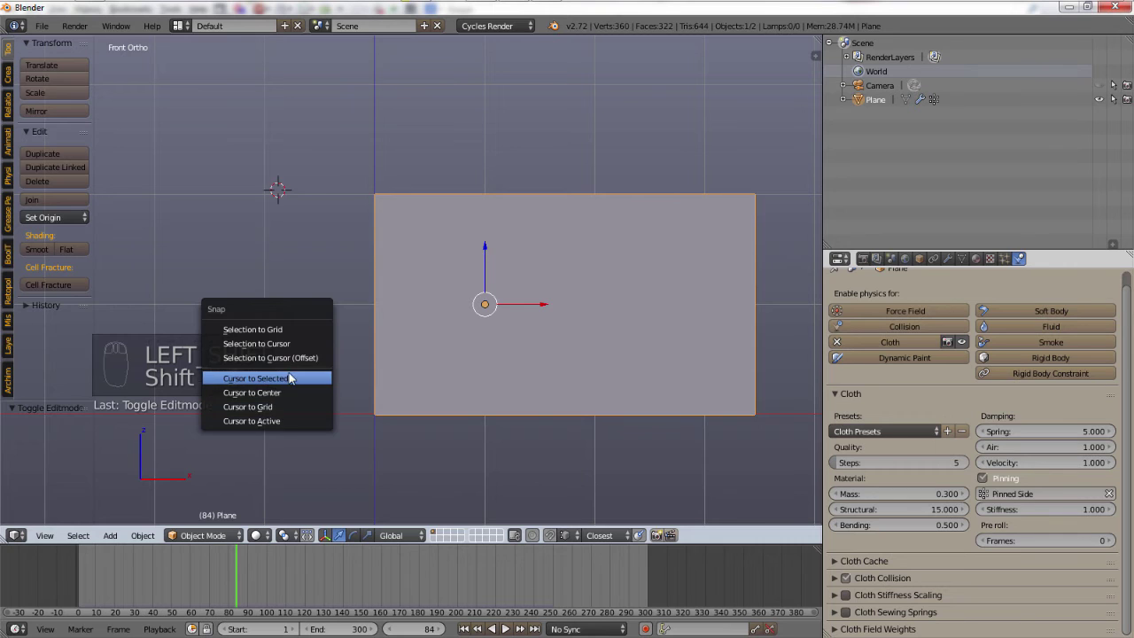
{"action": "left_click", "coordinate": [281, 395]}
{"action": "key", "text": "shift+a"}
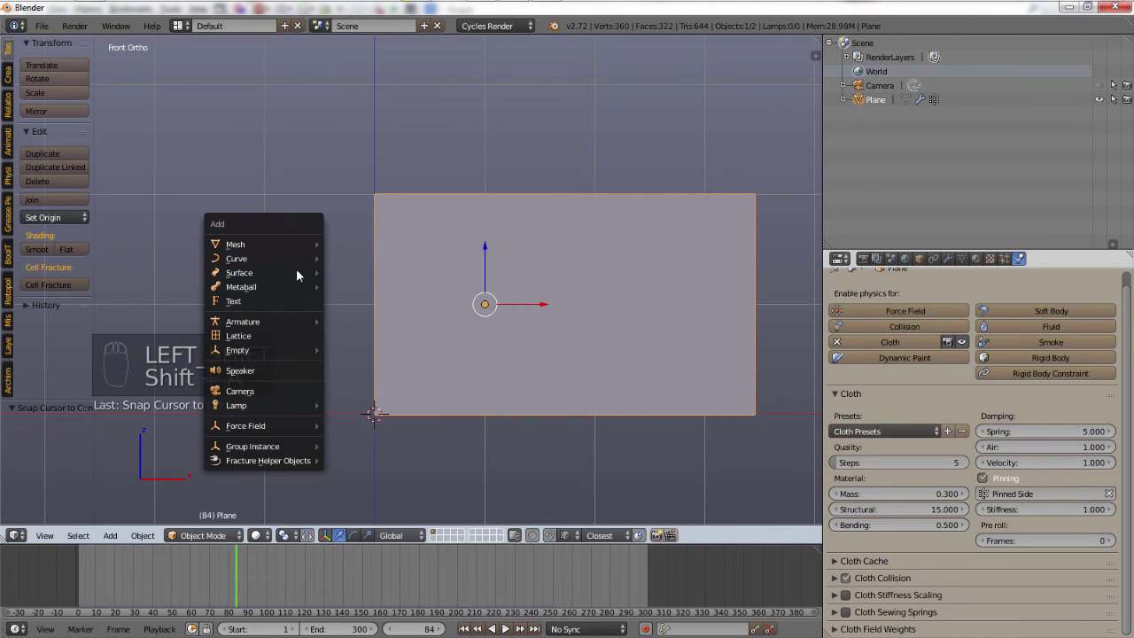
{"action": "mouse_move", "coordinate": [310, 429]}
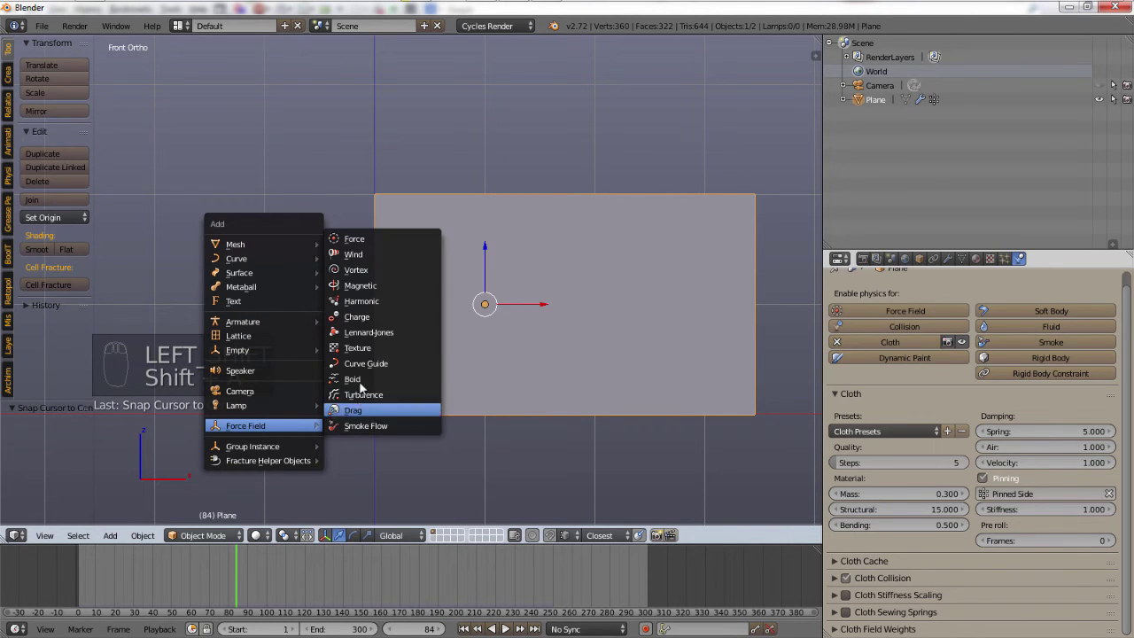
Step: Add a Wind force field and view it from the top
{"action": "left_click", "coordinate": [370, 252]}
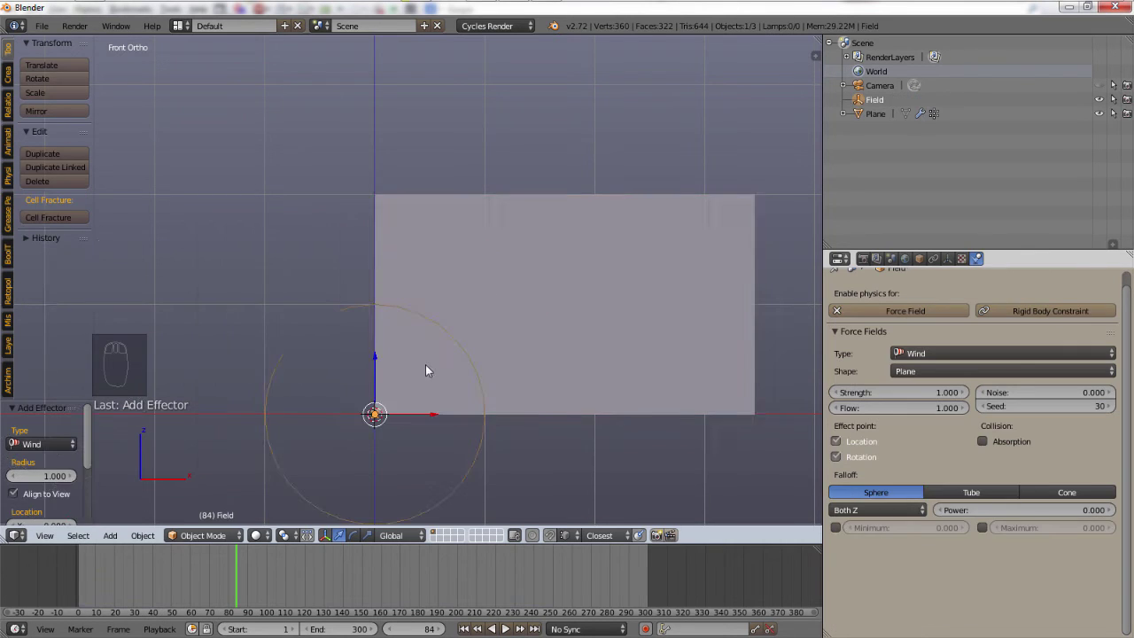
{"action": "middle_click_drag", "start_coordinate": [423, 362], "coordinate": [507, 398]}
{"action": "key", "text": "KP_7"}
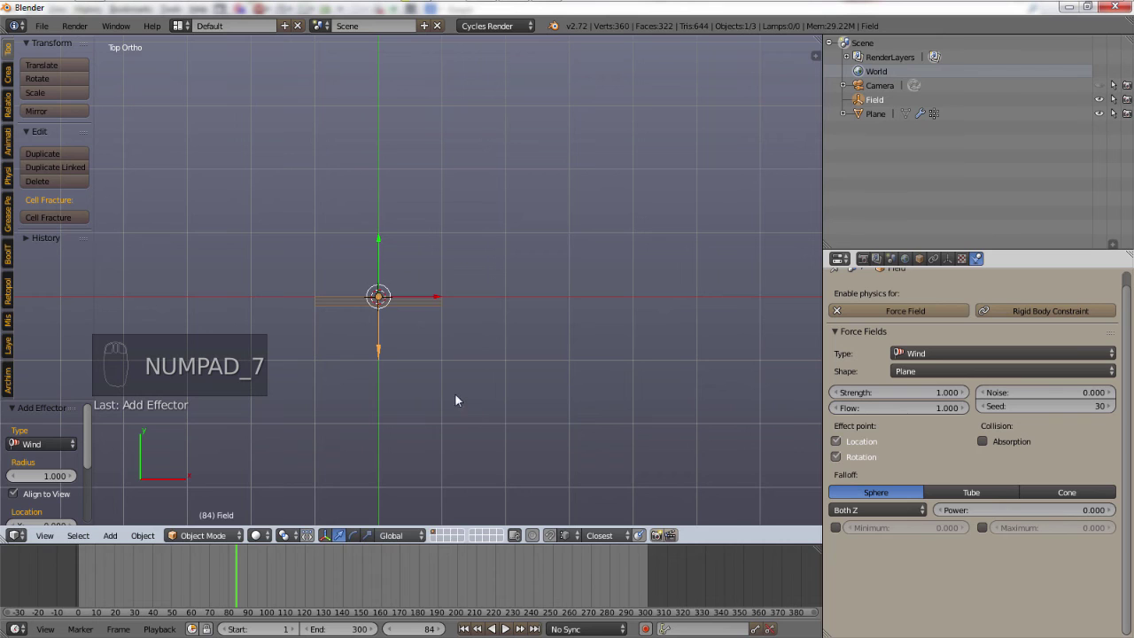
Step: Rotate the wind field -90° and check it from the side and front views
{"action": "key", "text": "r"}
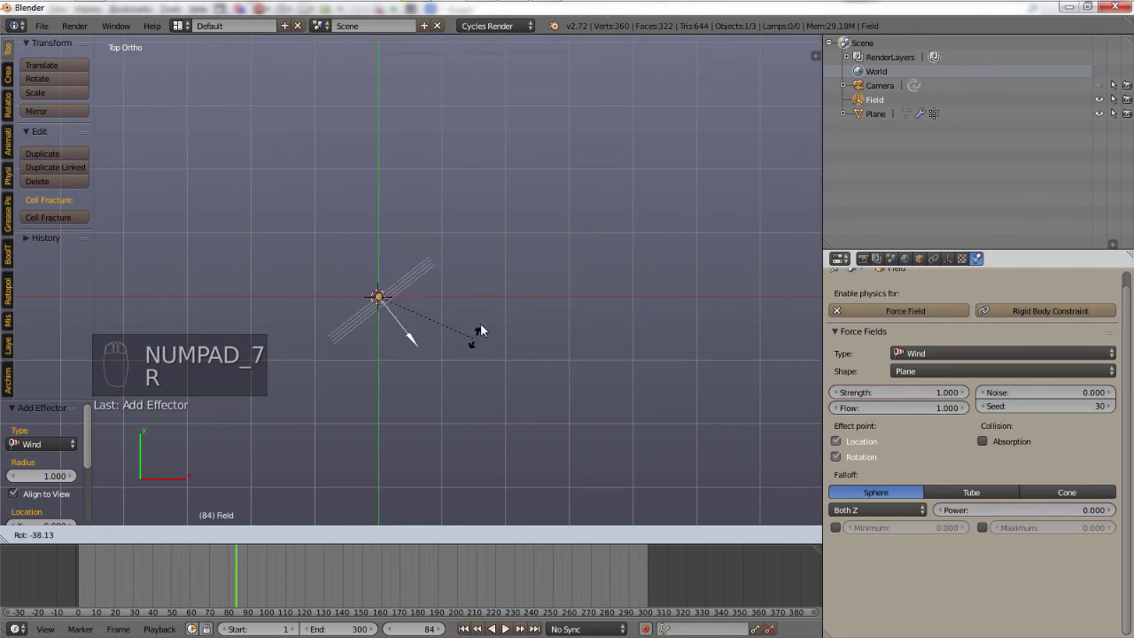
{"action": "left_click", "coordinate": [492, 235]}
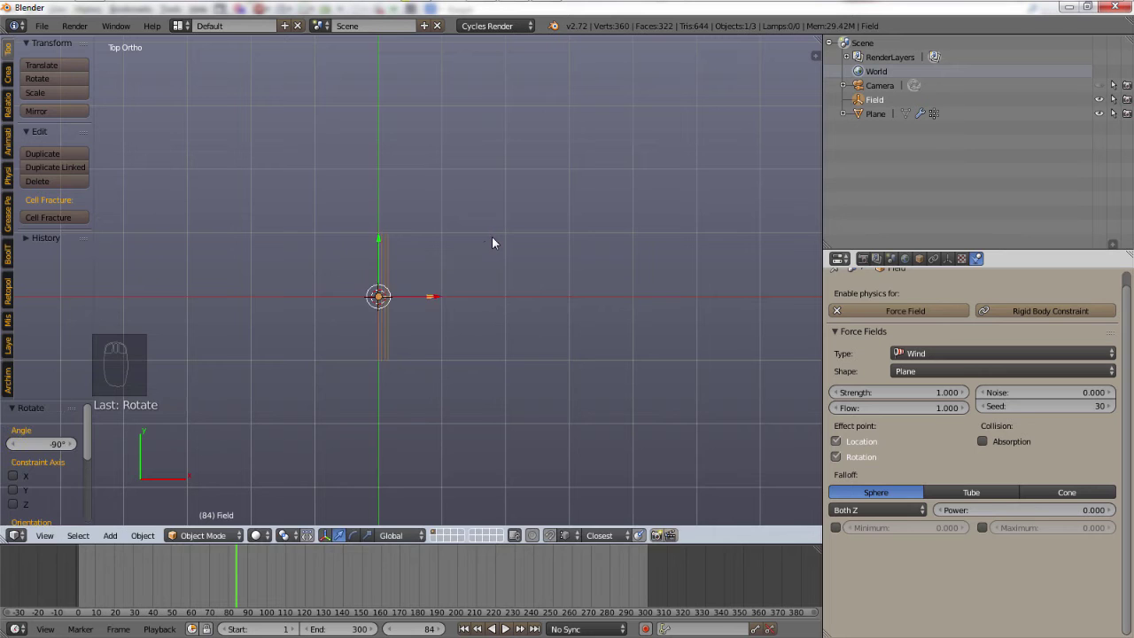
{"action": "middle_click_drag", "start_coordinate": [491, 236], "coordinate": [455, 333]}
{"action": "key", "text": "KP_3"}
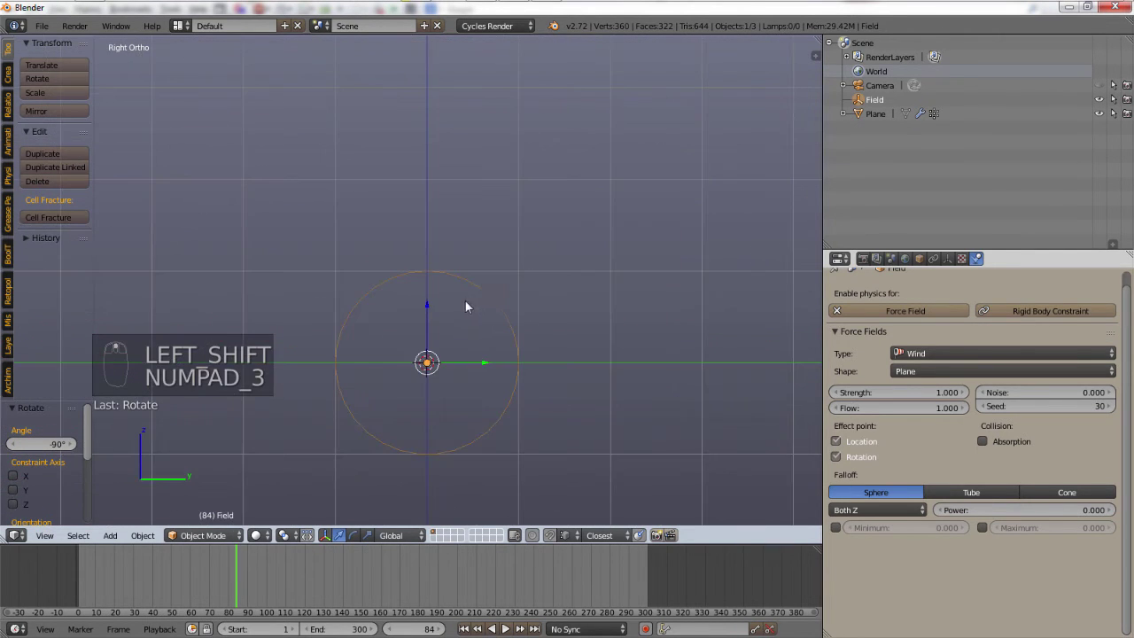
{"action": "key", "text": "KP_1"}
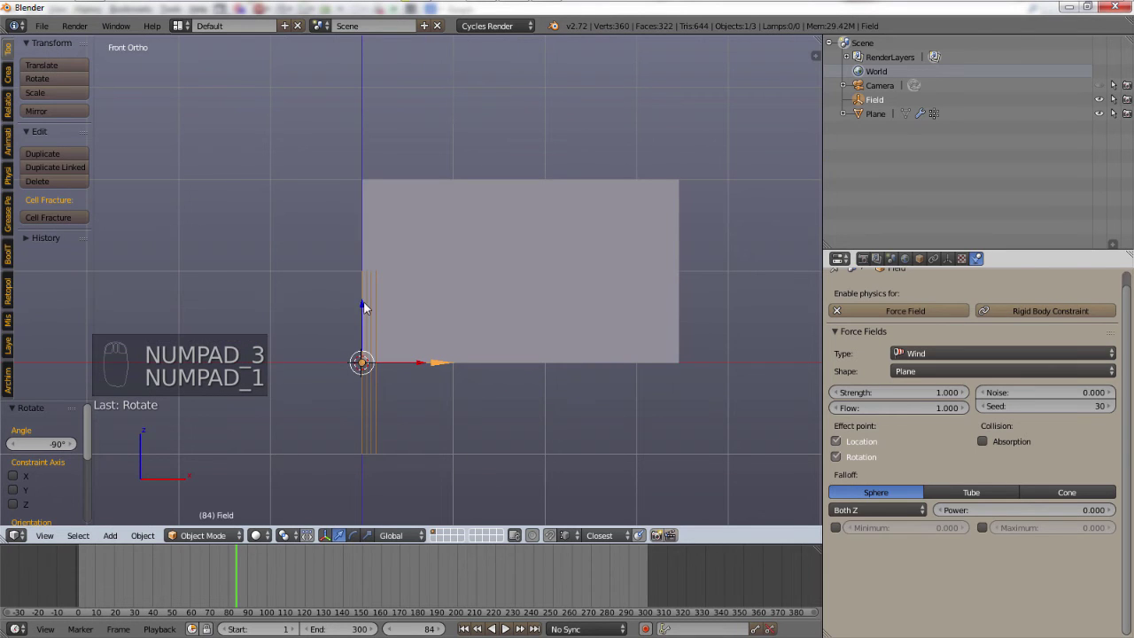
Step: Move the wind field up to mid-height, 1.144 units left of the flag
{"action": "left_click_drag", "start_coordinate": [361, 301], "coordinate": [367, 194]}
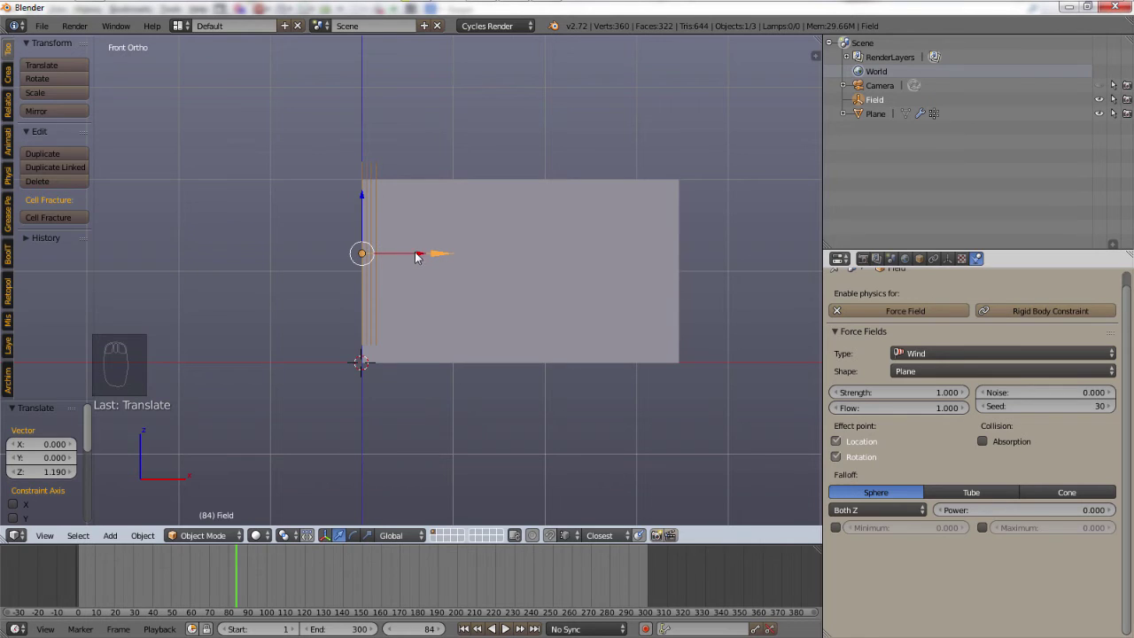
{"action": "left_click_drag", "start_coordinate": [419, 257], "coordinate": [309, 253]}
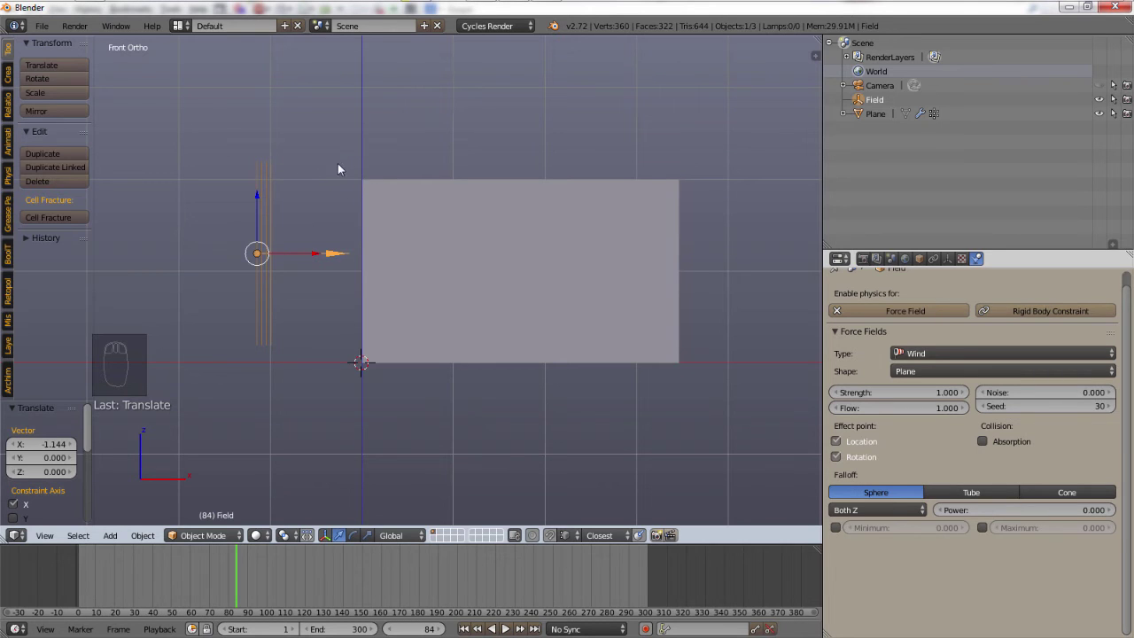
{"action": "middle_click_drag", "start_coordinate": [338, 170], "coordinate": [512, 132]}
{"action": "key", "text": "KP_7"}
{"action": "key", "text": "KP_1"}
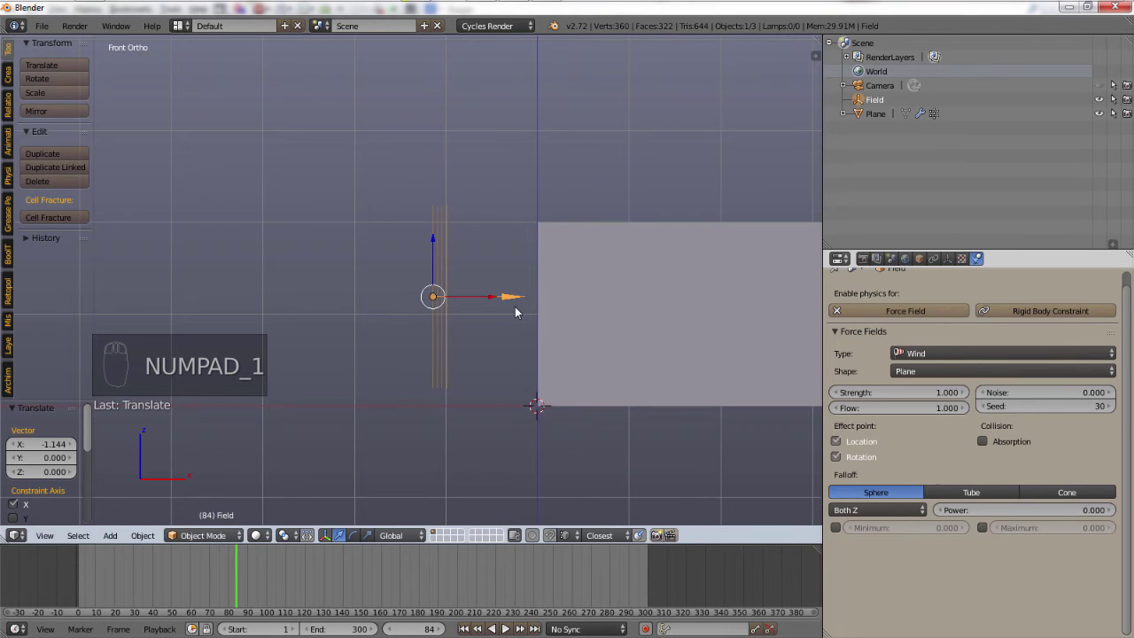
Step: Tilt the wind field 12.409° and nudge it slightly higher
{"action": "key", "text": "r"}
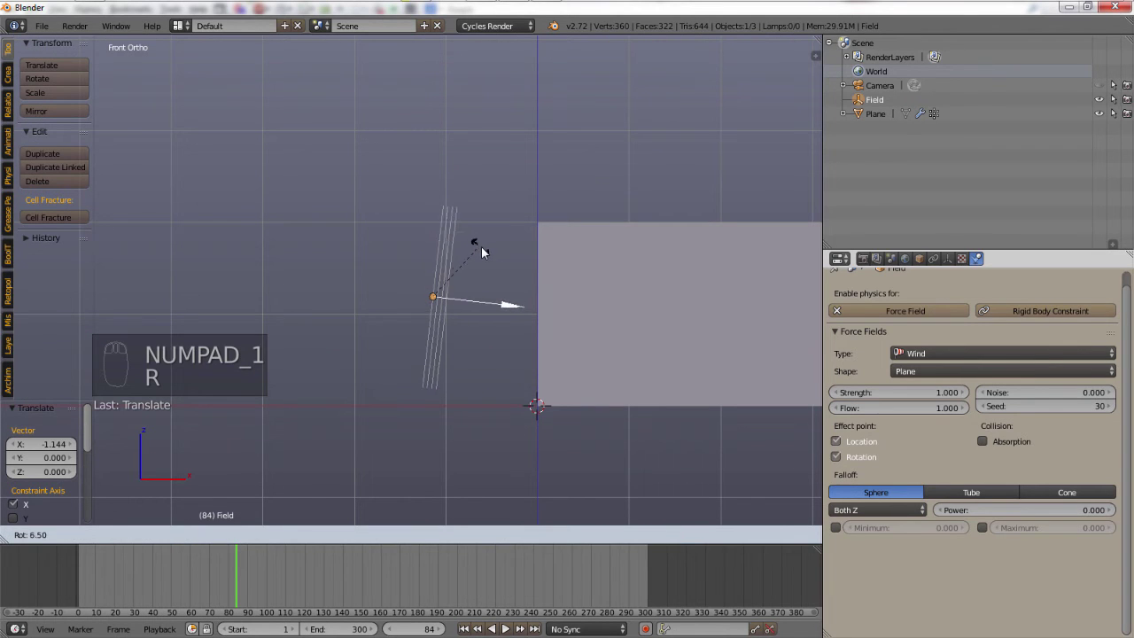
{"action": "left_click", "coordinate": [483, 250]}
{"action": "key", "text": "g"}
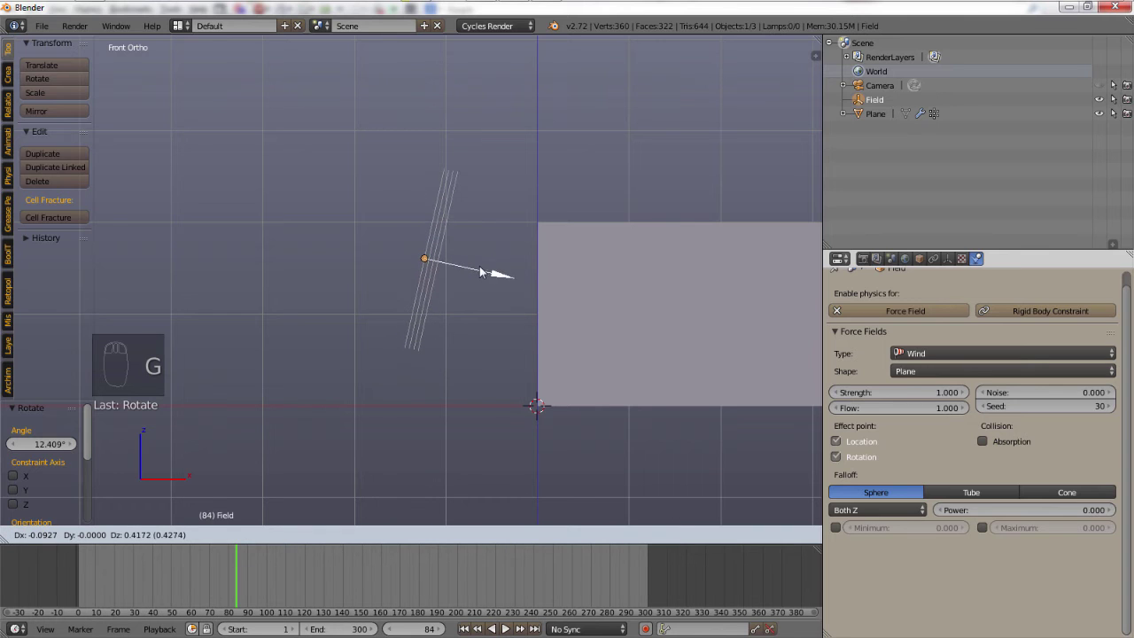
{"action": "left_click", "coordinate": [485, 281]}
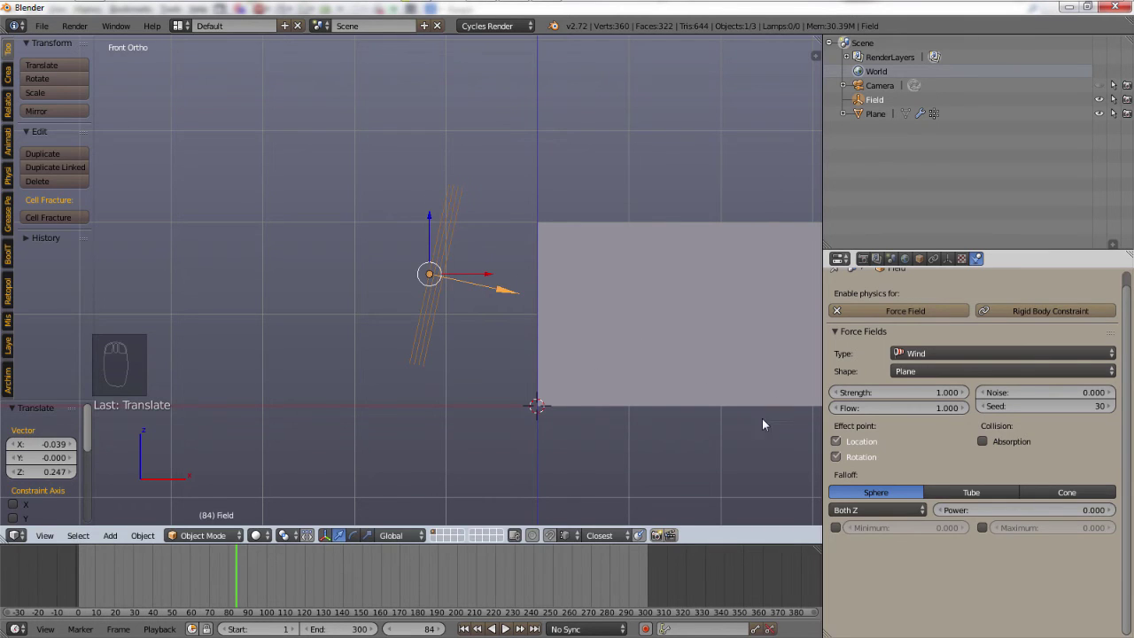
Step: Set the wind Strength to 725, rewind the timeline and play the cloth simulation
{"action": "left_click", "coordinate": [923, 395]}
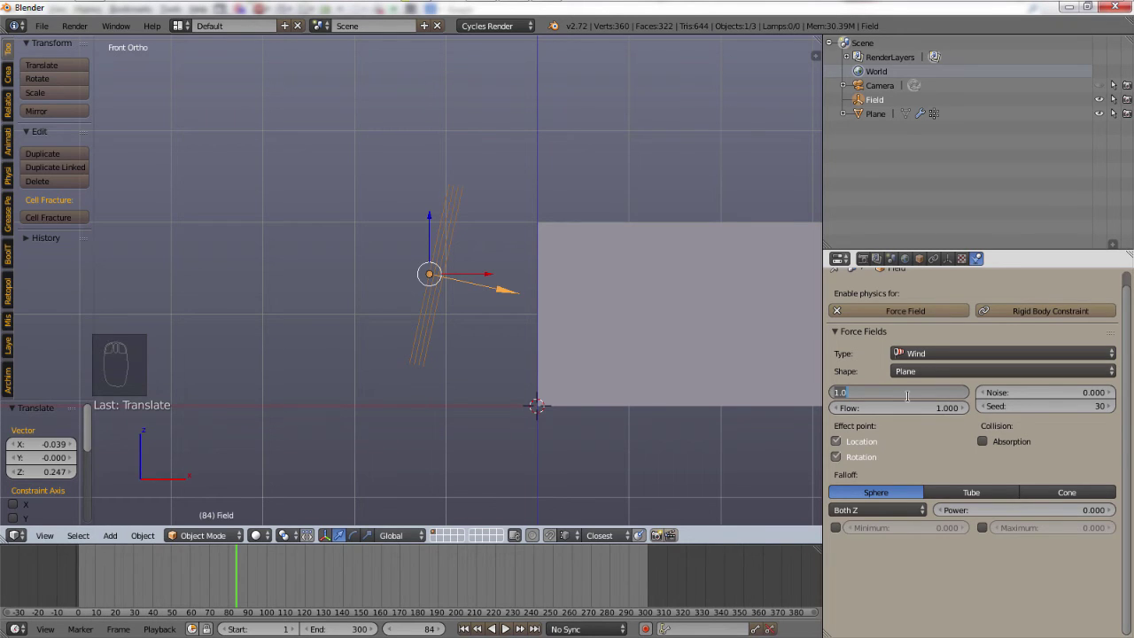
{"action": "type", "text": "725"}
{"action": "key", "text": "Return"}
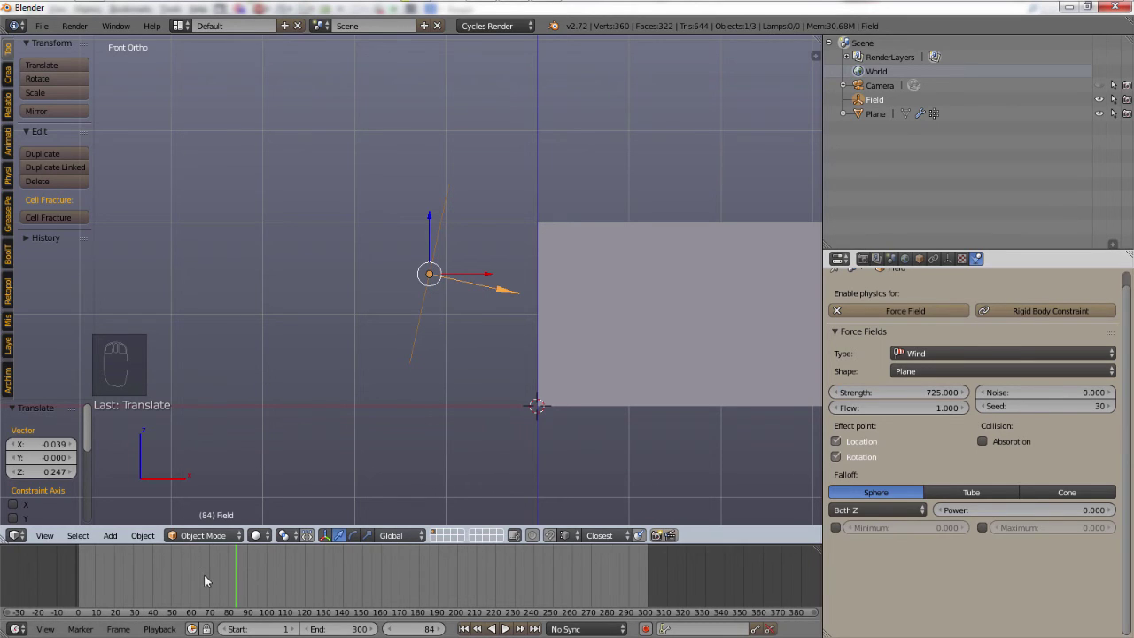
{"action": "left_click_drag", "start_coordinate": [184, 567], "coordinate": [22, 556]}
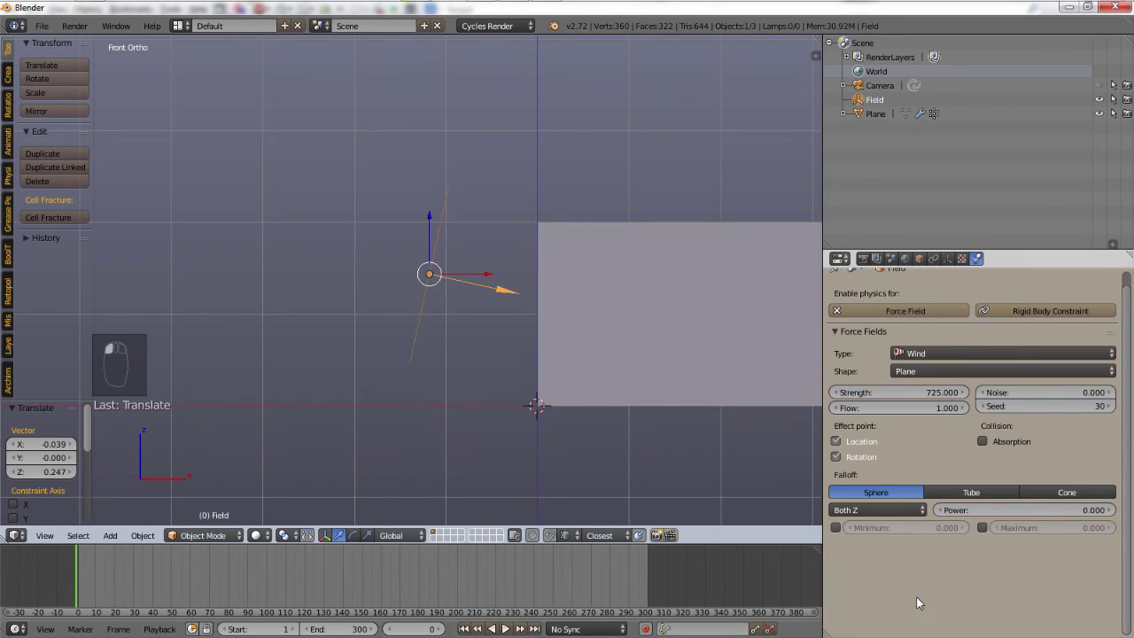
{"action": "left_click", "coordinate": [506, 628]}
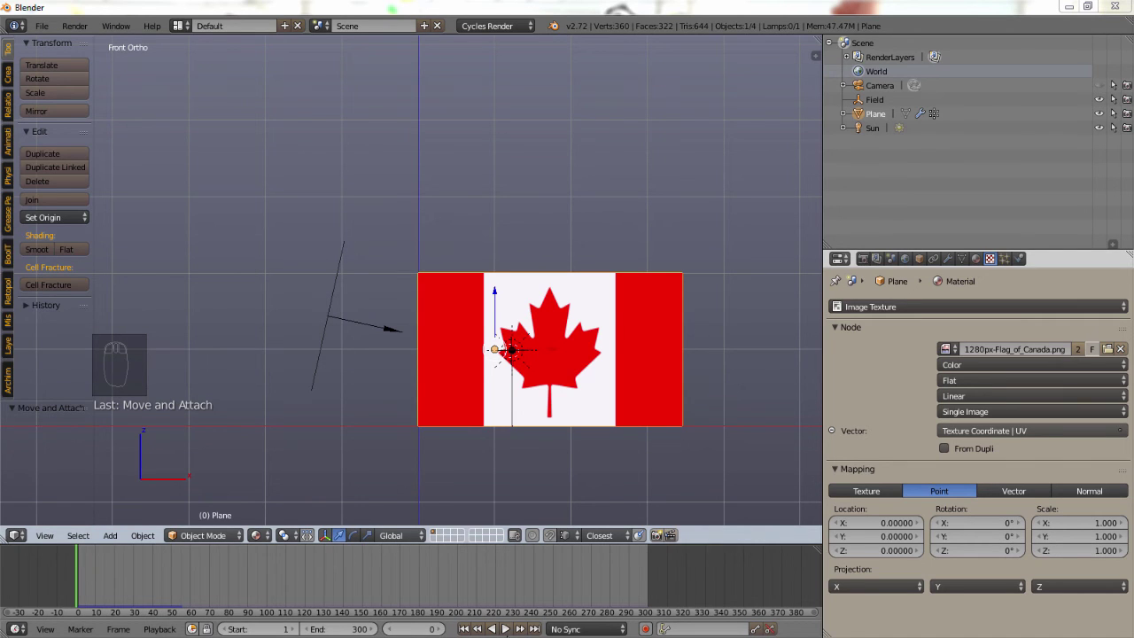
Step: Play the textured flag animation and show the plane's Cloth physics settings
{"action": "left_click", "coordinate": [505, 629]}
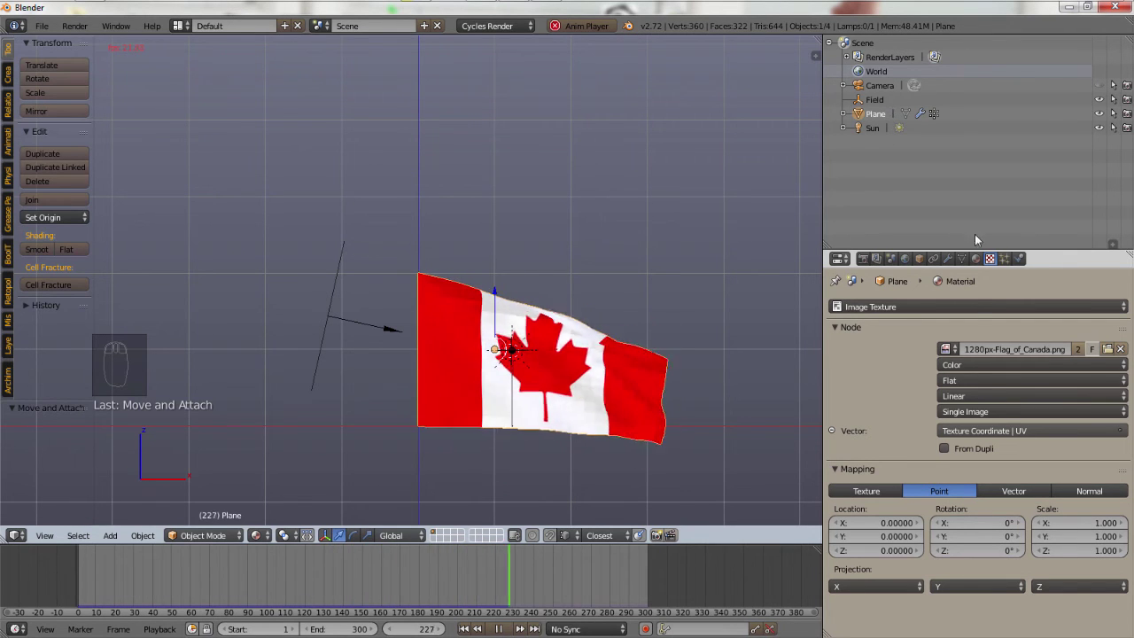
{"action": "left_click", "coordinate": [1019, 258]}
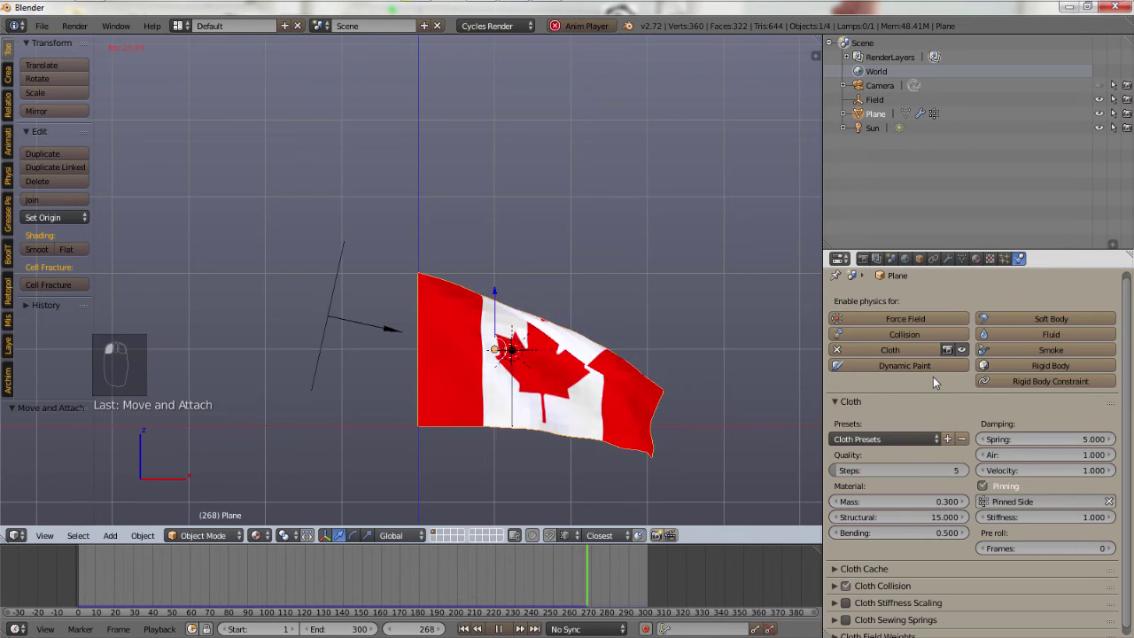
{"action": "scroll", "coordinate": [920, 390], "scroll_direction": "down", "scroll_amount": 1}
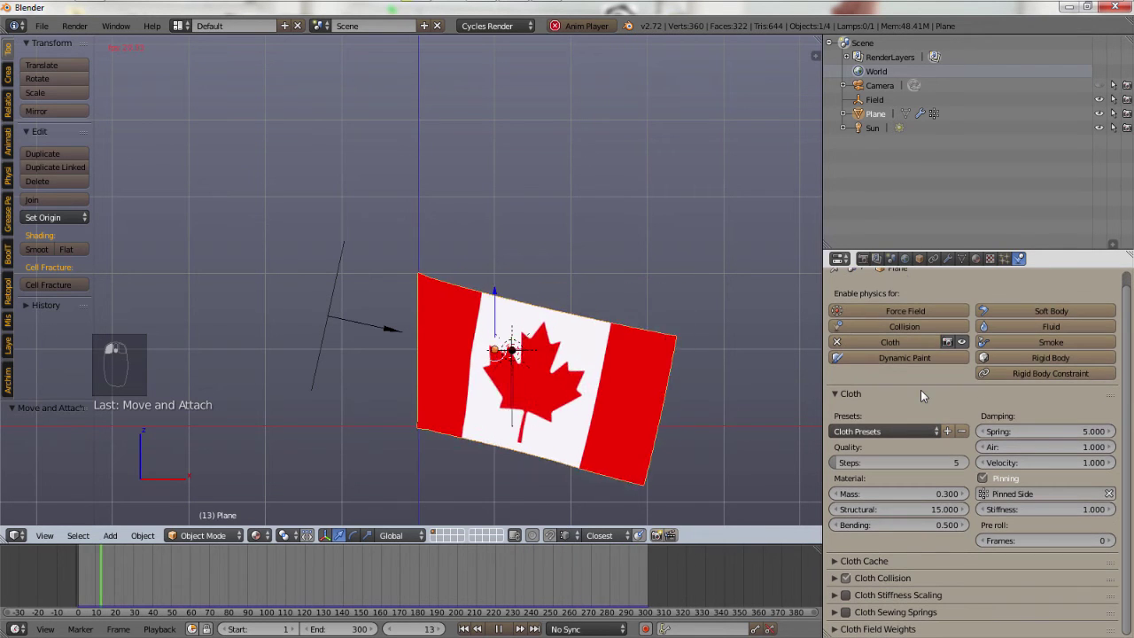
Step: Set cloth Mass 0.100, Structural 6.700, Bending 3.300 and Spring damping 0.200
{"action": "left_click", "coordinate": [835, 494]}
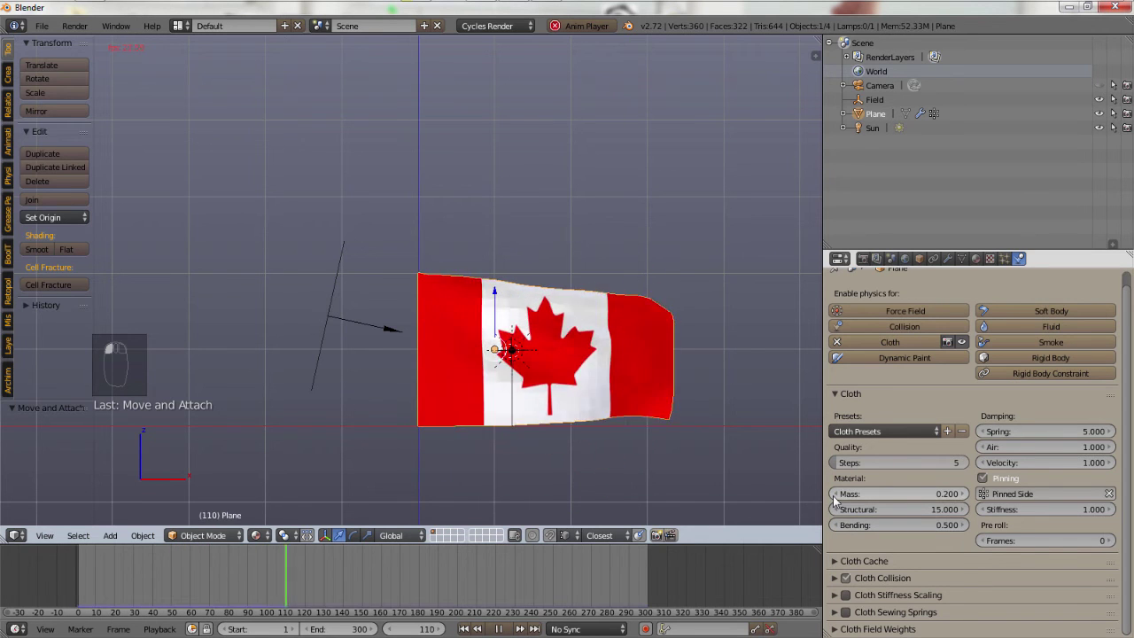
{"action": "left_click", "coordinate": [835, 493]}
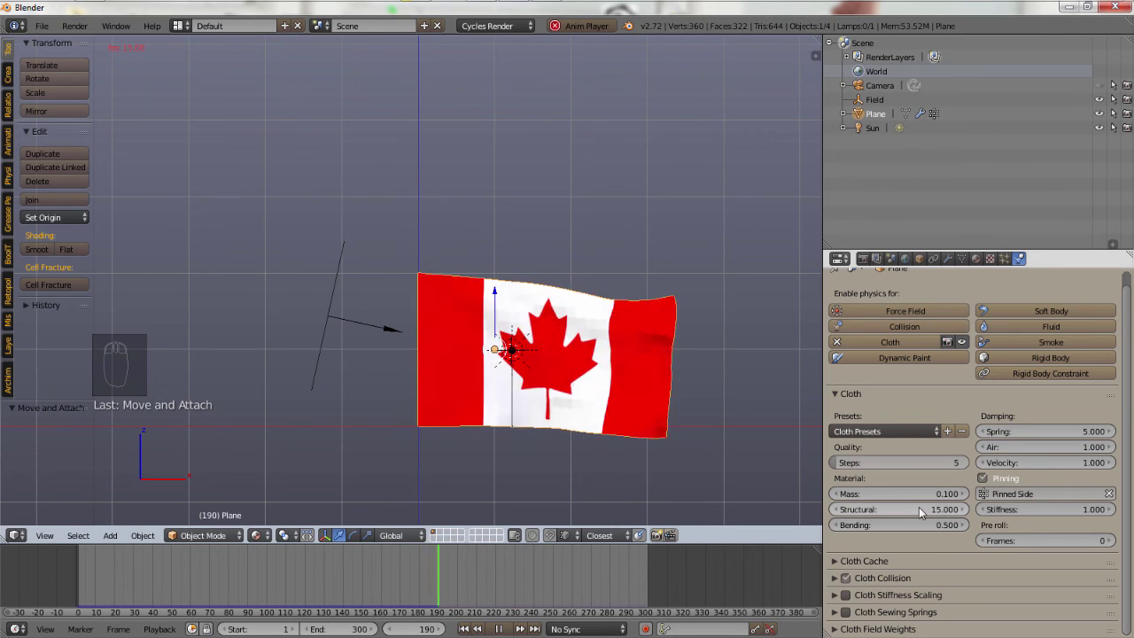
{"action": "left_click_drag", "start_coordinate": [918, 510], "coordinate": [886, 510]}
{"action": "left_click_drag", "start_coordinate": [885, 524], "coordinate": [921, 525]}
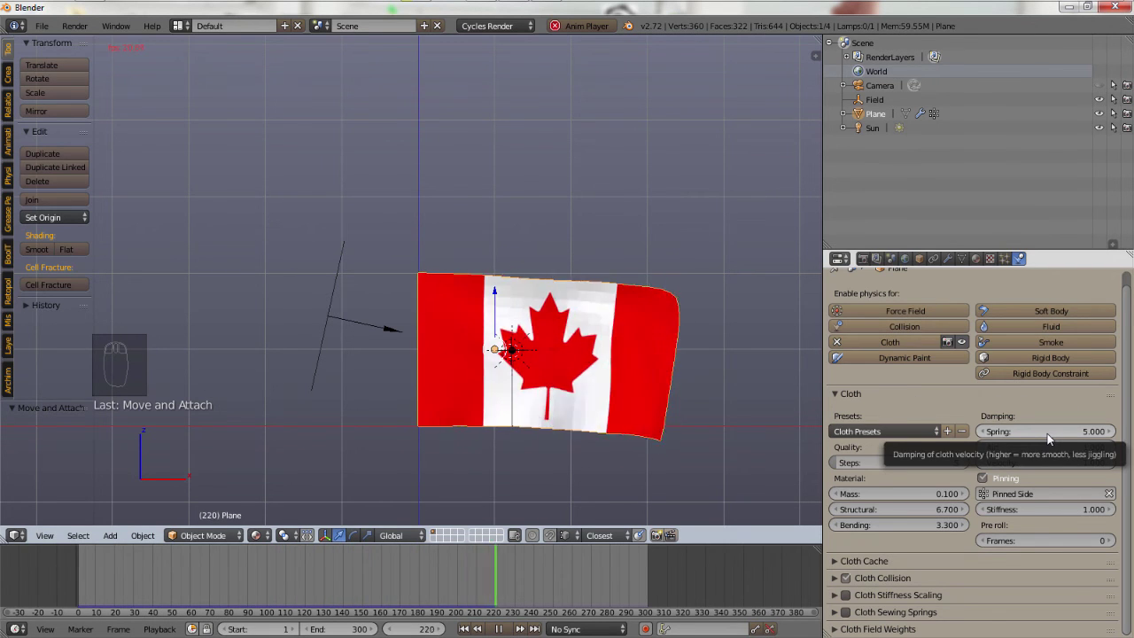
{"action": "left_click_drag", "start_coordinate": [1048, 434], "coordinate": [1048, 434]}
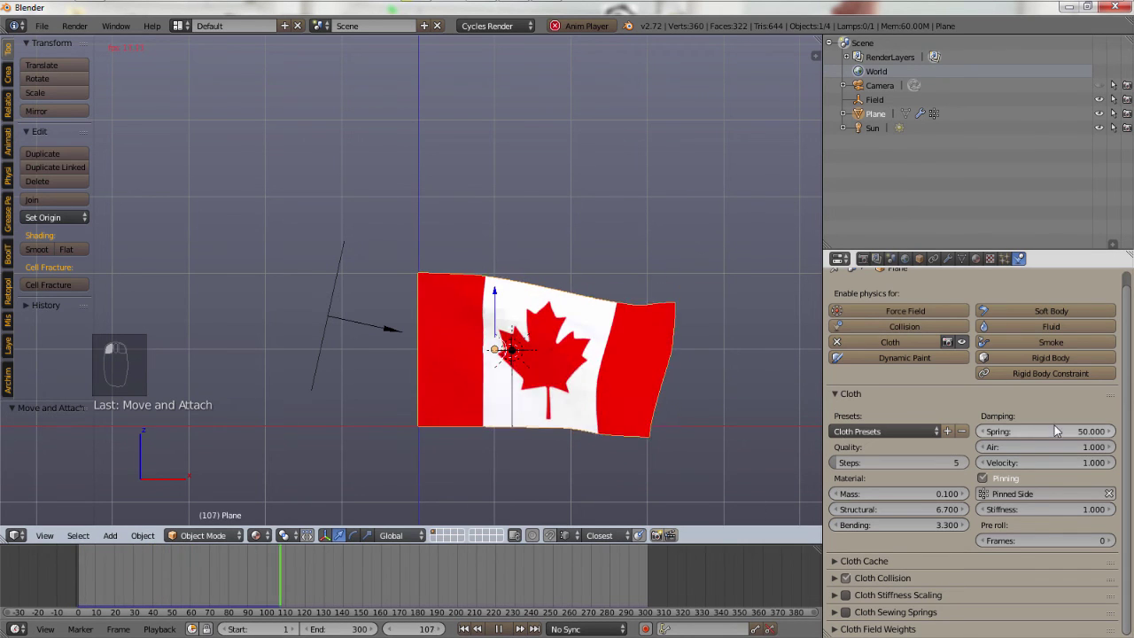
{"action": "left_click_drag", "start_coordinate": [1056, 430], "coordinate": [954, 430]}
Step: Jump the timeline to frame 260
{"action": "left_click", "coordinate": [573, 562]}
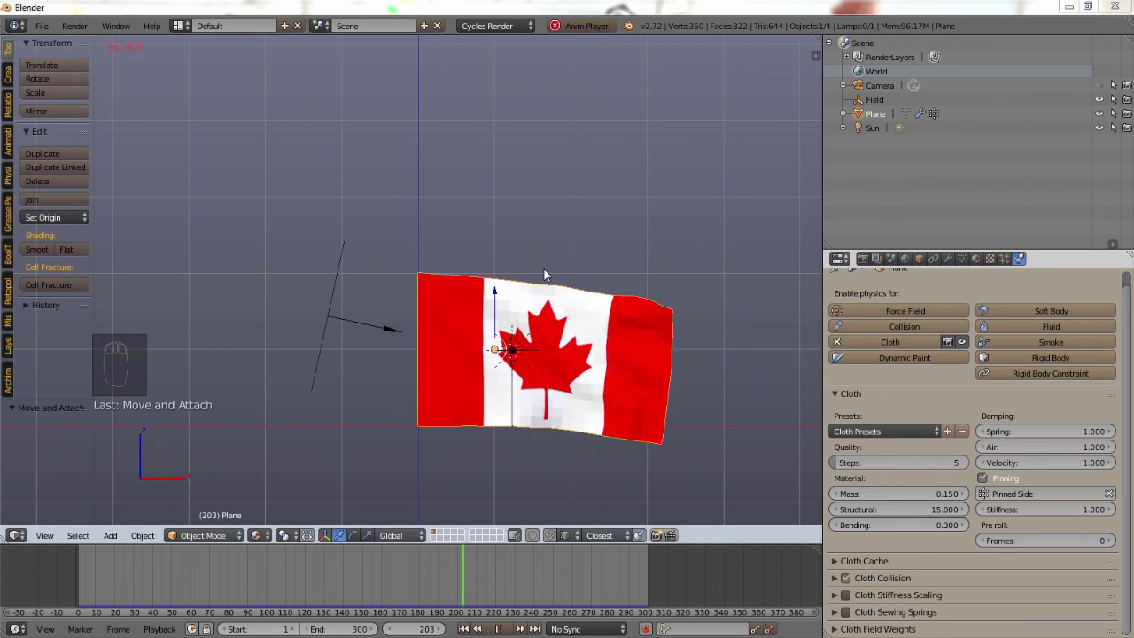
Step: Render the current frame with F12 and inspect the waving flag in Render Result
{"action": "key", "text": "F12"}
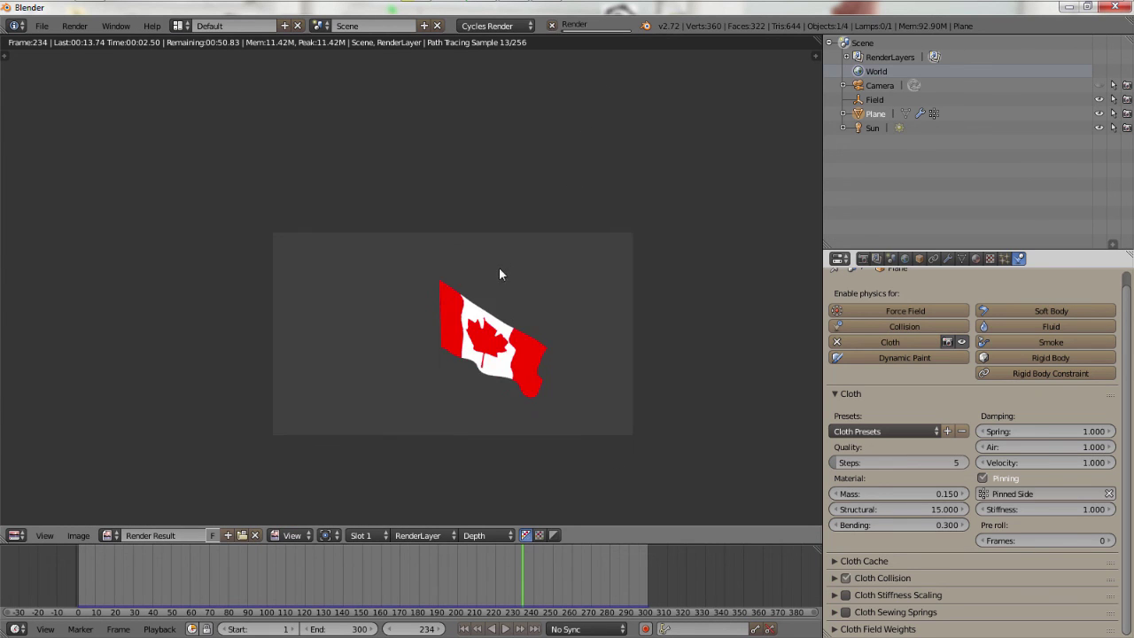
{"action": "scroll", "coordinate": [499, 277], "scroll_direction": "up", "scroll_amount": 5}
{"action": "middle_click_drag", "start_coordinate": [520, 340], "coordinate": [496, 265]}
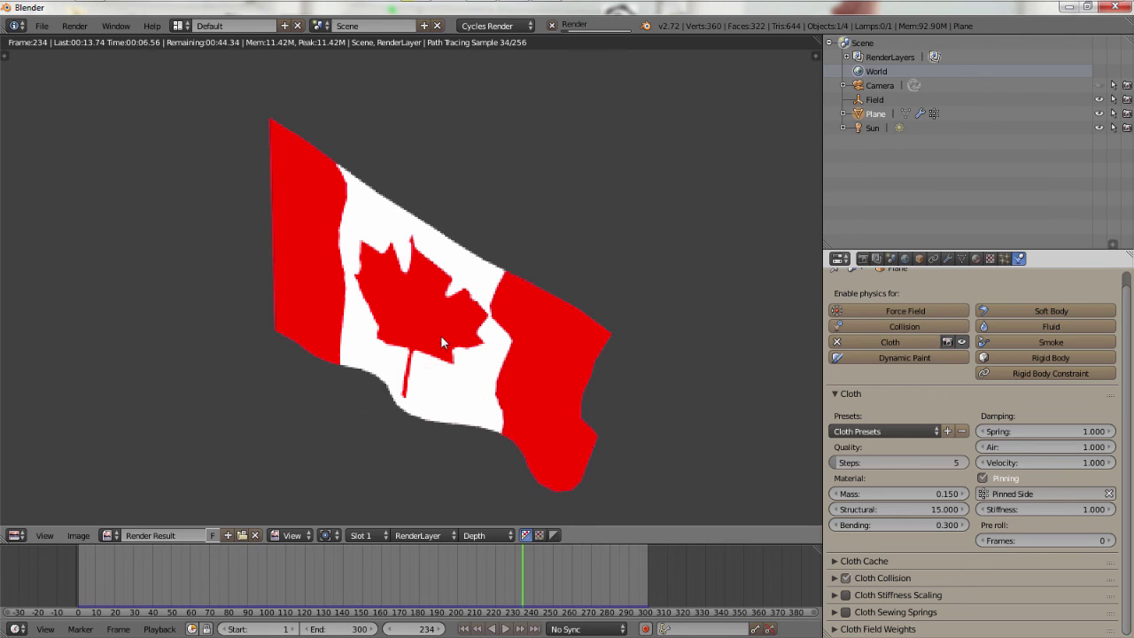
{"action": "scroll", "coordinate": [441, 336], "scroll_direction": "down", "scroll_amount": 5}
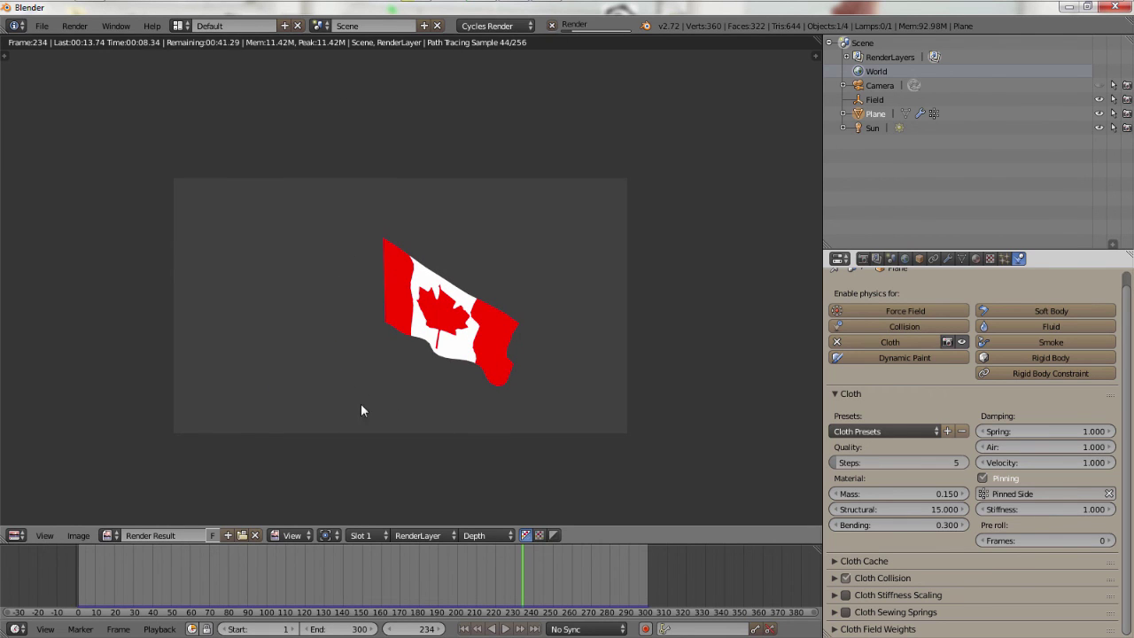